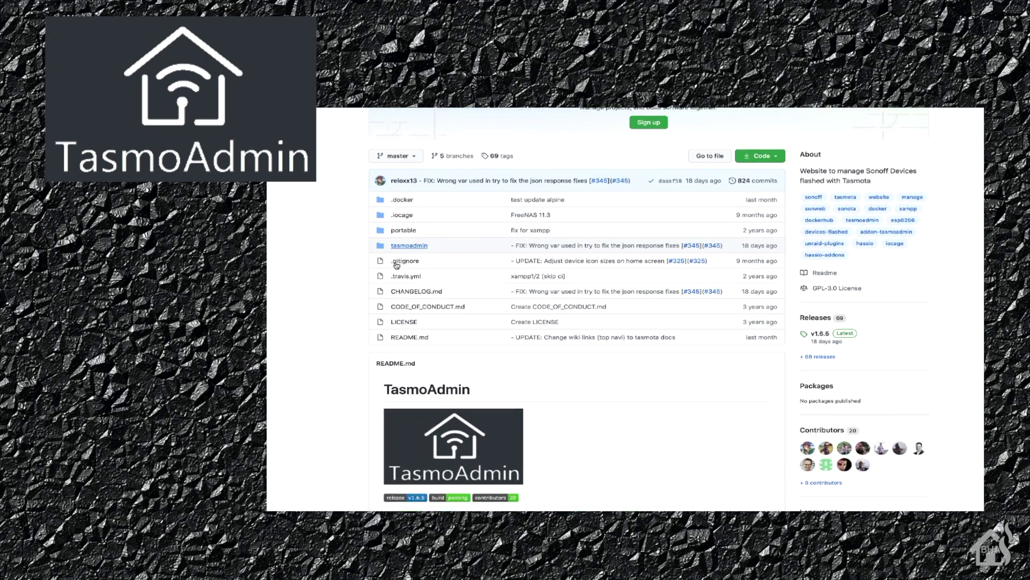
- Scroll the TasmoAdmin README past its badges and Features list to Supported Platforms and YouTube
{"action": "scroll", "coordinate": [397, 265], "scroll_direction": "down", "scroll_amount": 3}
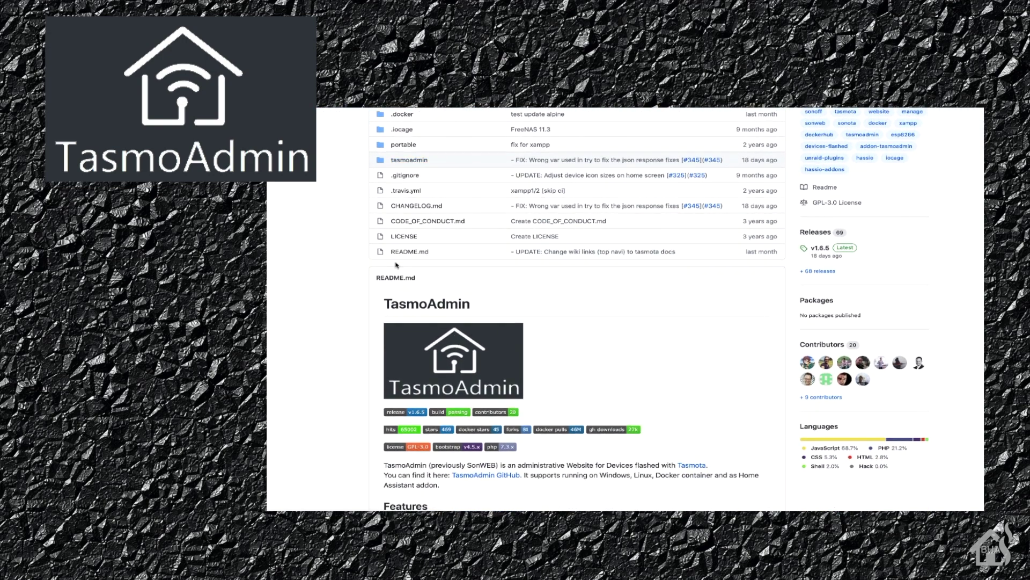
{"action": "scroll", "coordinate": [397, 265], "scroll_direction": "down", "scroll_amount": 2}
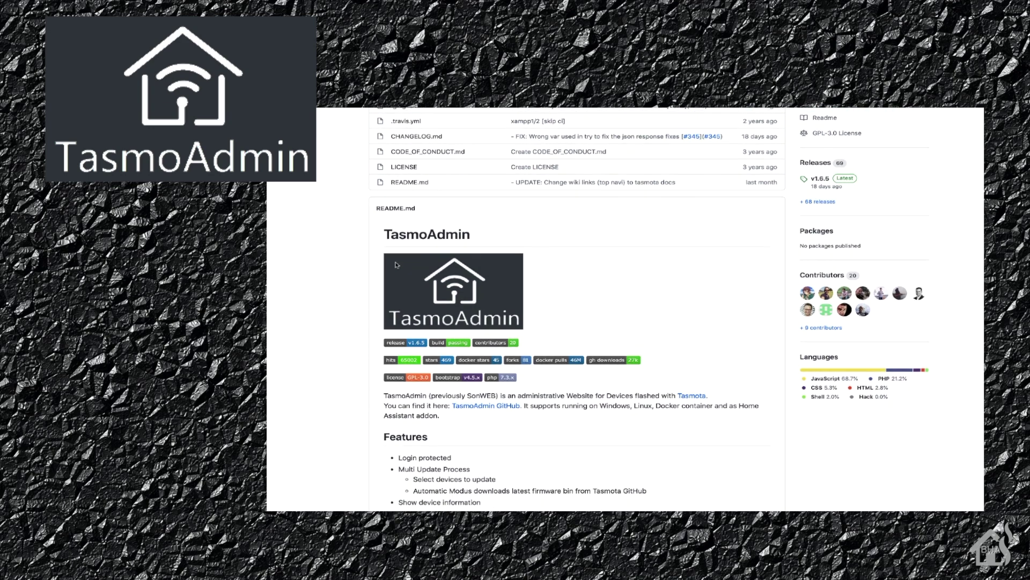
{"action": "scroll", "coordinate": [397, 264], "scroll_direction": "down", "scroll_amount": 1}
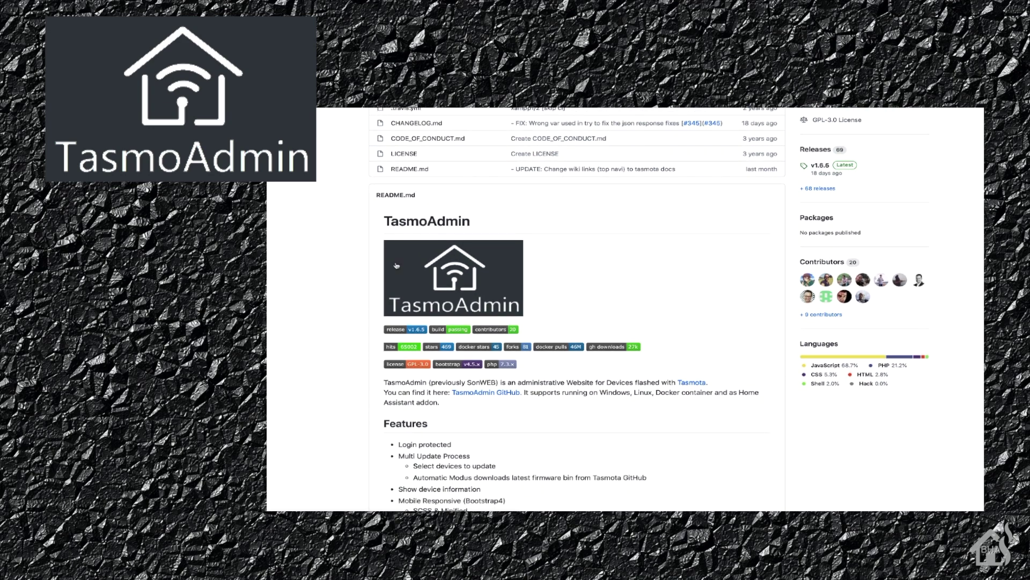
{"action": "scroll", "coordinate": [397, 264], "scroll_direction": "down", "scroll_amount": 3}
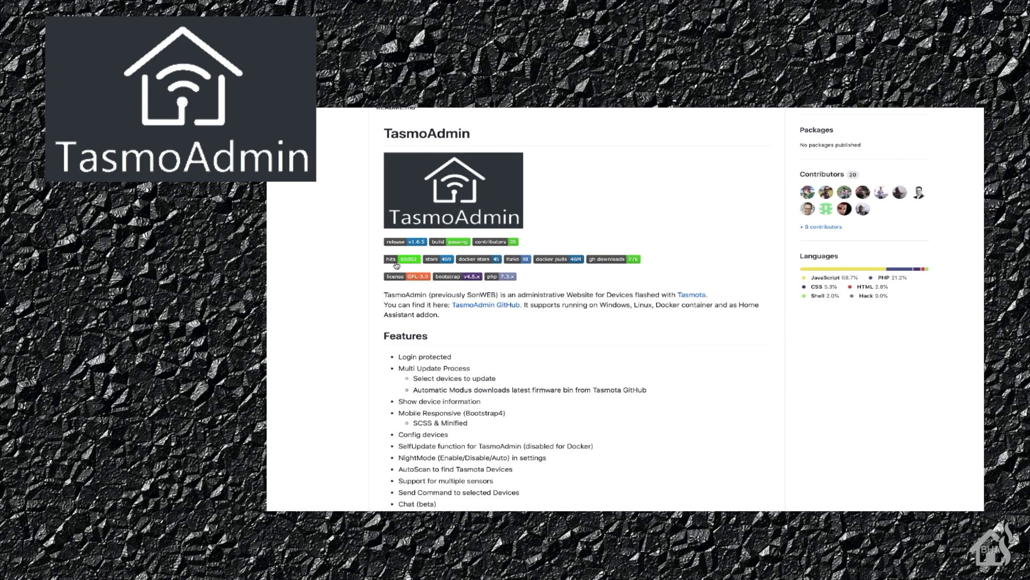
{"action": "scroll", "coordinate": [397, 264], "scroll_direction": "down", "scroll_amount": 1}
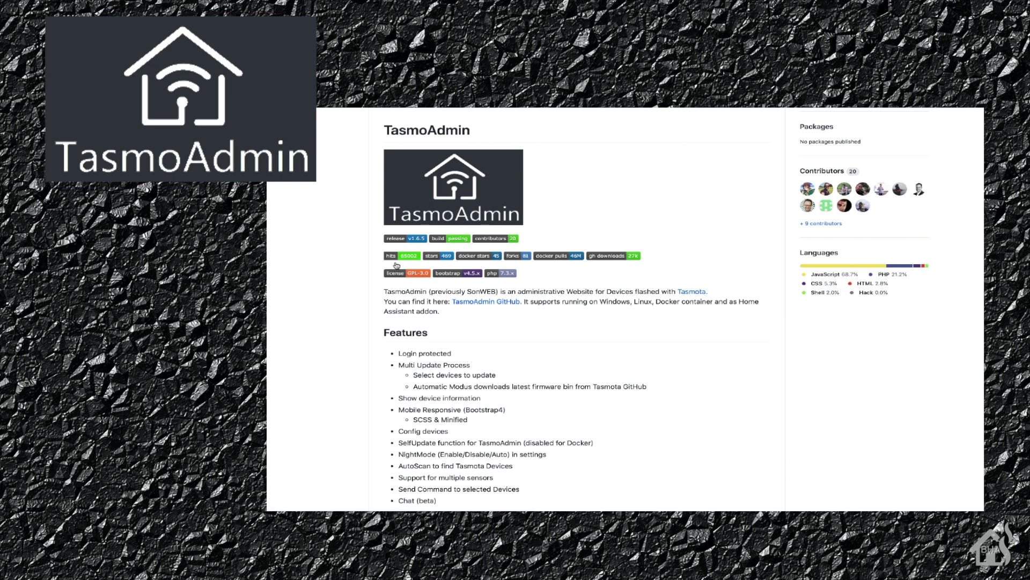
{"action": "scroll", "coordinate": [396, 265], "scroll_direction": "down", "scroll_amount": 2}
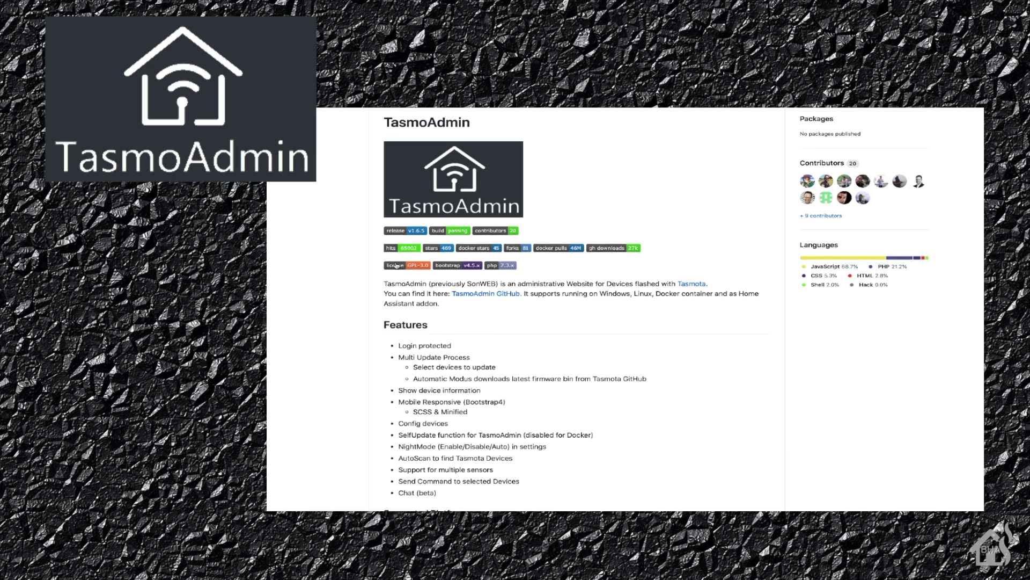
{"action": "scroll", "coordinate": [397, 265], "scroll_direction": "down", "scroll_amount": 3}
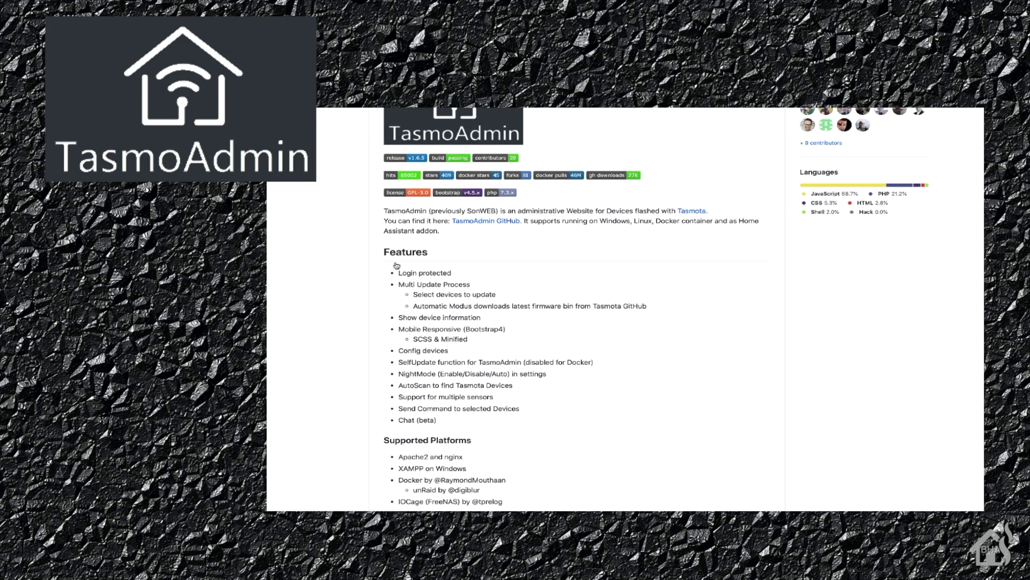
{"action": "scroll", "coordinate": [396, 265], "scroll_direction": "down", "scroll_amount": 4}
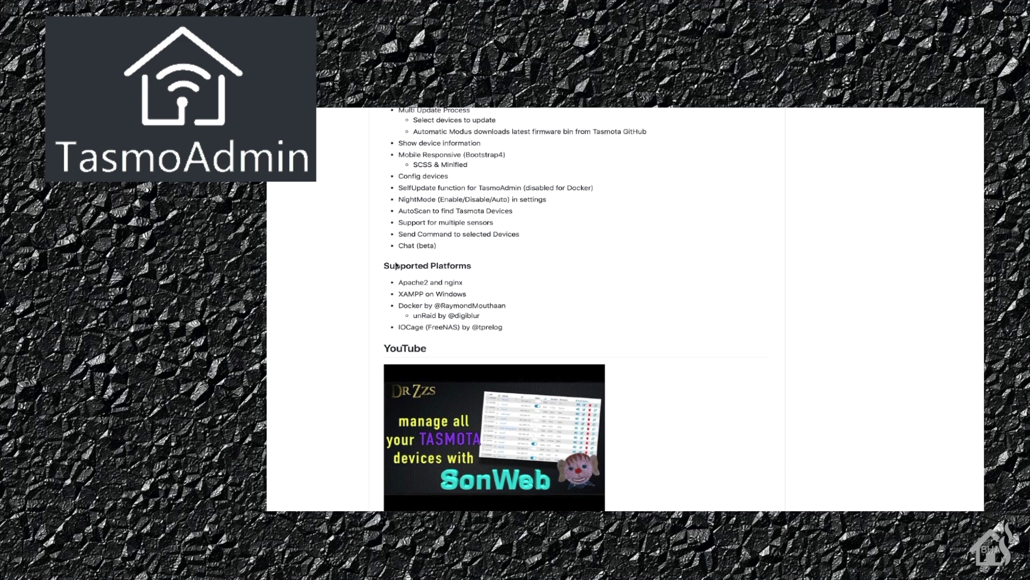
- Scroll past the Docker, Home Assistant, Windows, Linux and SELinux install notes to the Login Page screenshot
{"action": "scroll", "coordinate": [395, 264], "scroll_direction": "down", "scroll_amount": 2}
{"action": "scroll", "coordinate": [396, 262], "scroll_direction": "down", "scroll_amount": 3}
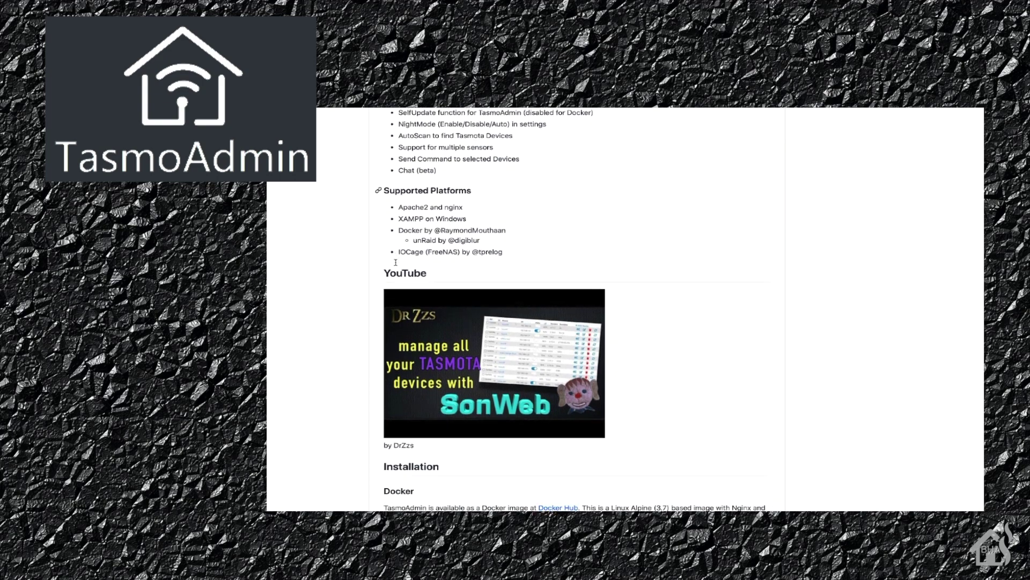
{"action": "scroll", "coordinate": [396, 262], "scroll_direction": "down", "scroll_amount": 3}
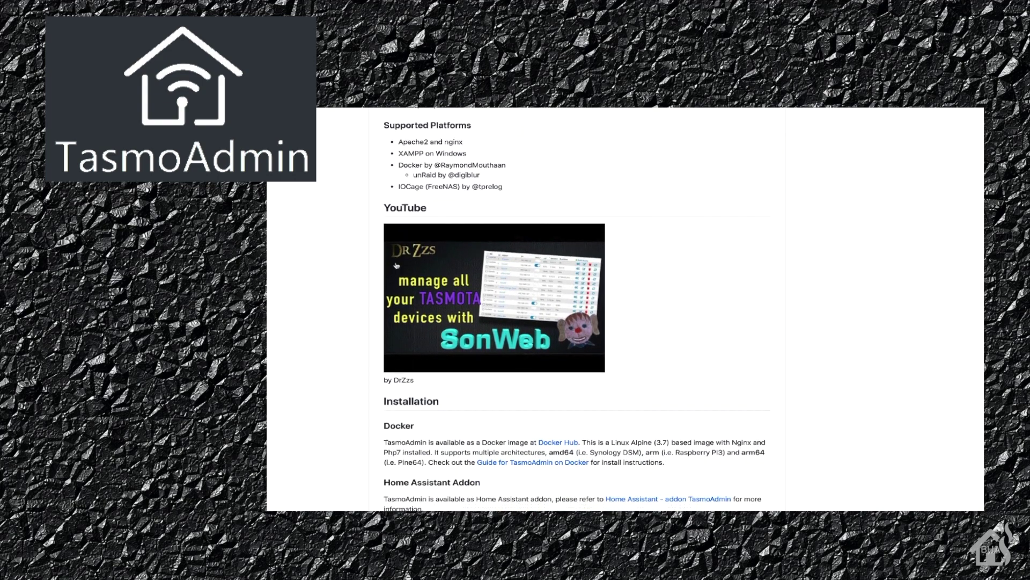
{"action": "scroll", "coordinate": [395, 264], "scroll_direction": "down", "scroll_amount": 2}
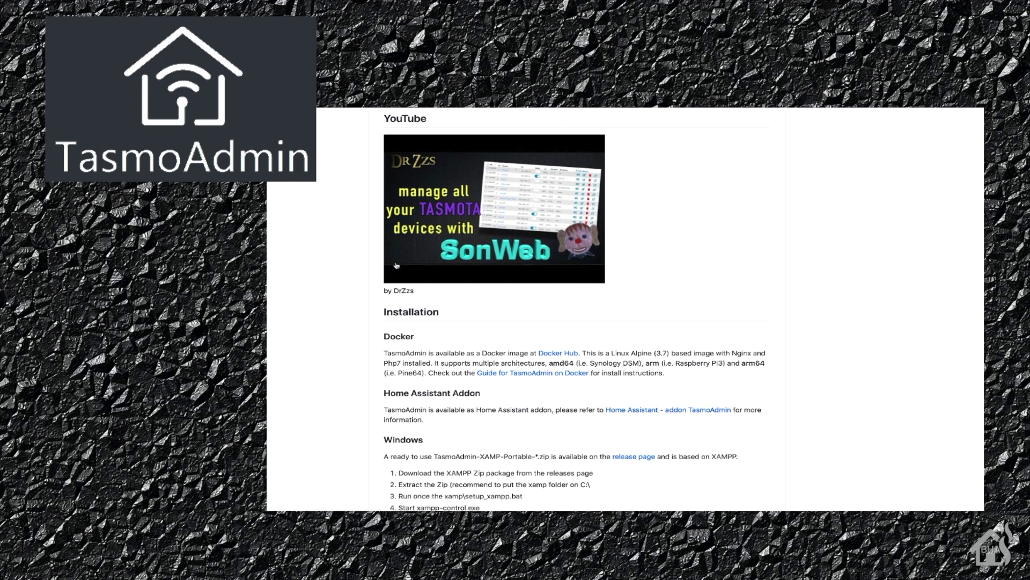
{"action": "scroll", "coordinate": [396, 265], "scroll_direction": "down", "scroll_amount": 3}
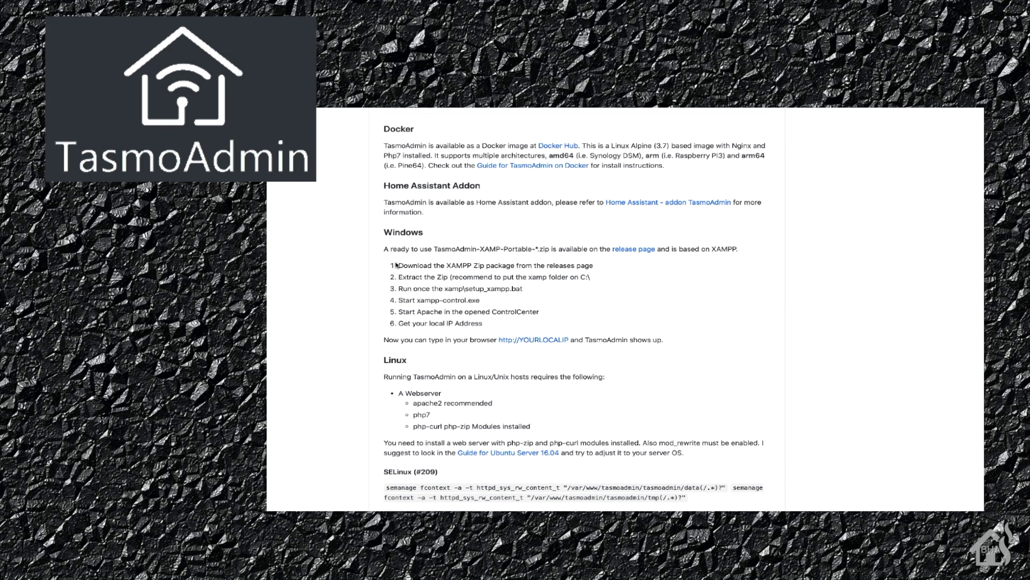
{"action": "scroll", "coordinate": [396, 265], "scroll_direction": "down", "scroll_amount": 2}
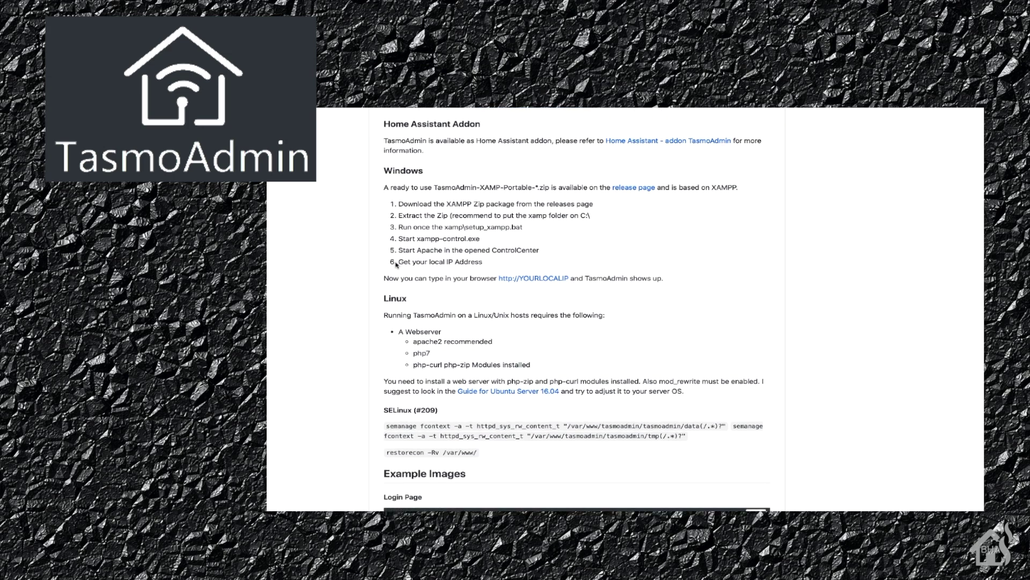
{"action": "scroll", "coordinate": [396, 265], "scroll_direction": "down", "scroll_amount": 2}
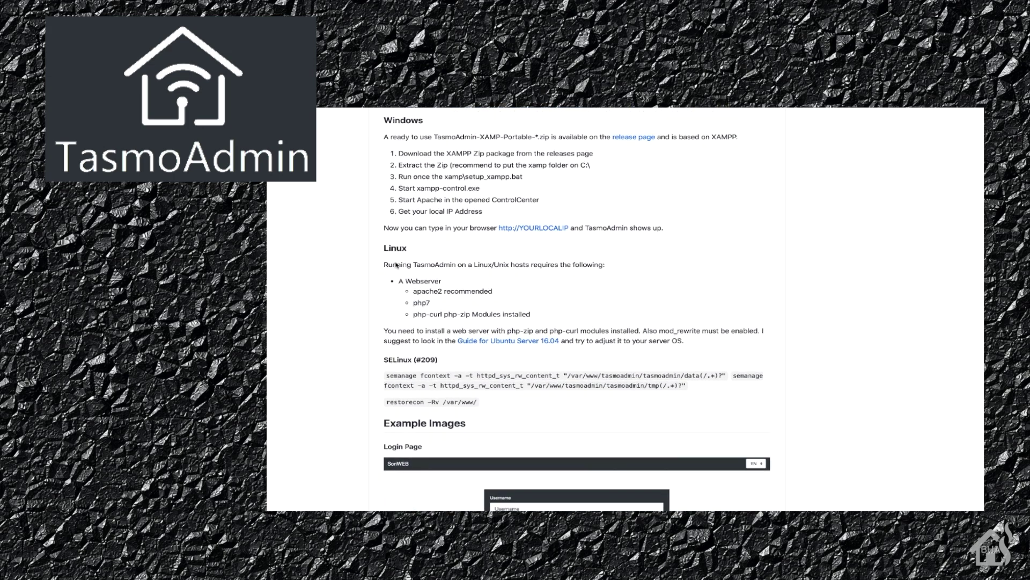
{"action": "scroll", "coordinate": [396, 264], "scroll_direction": "down", "scroll_amount": 2}
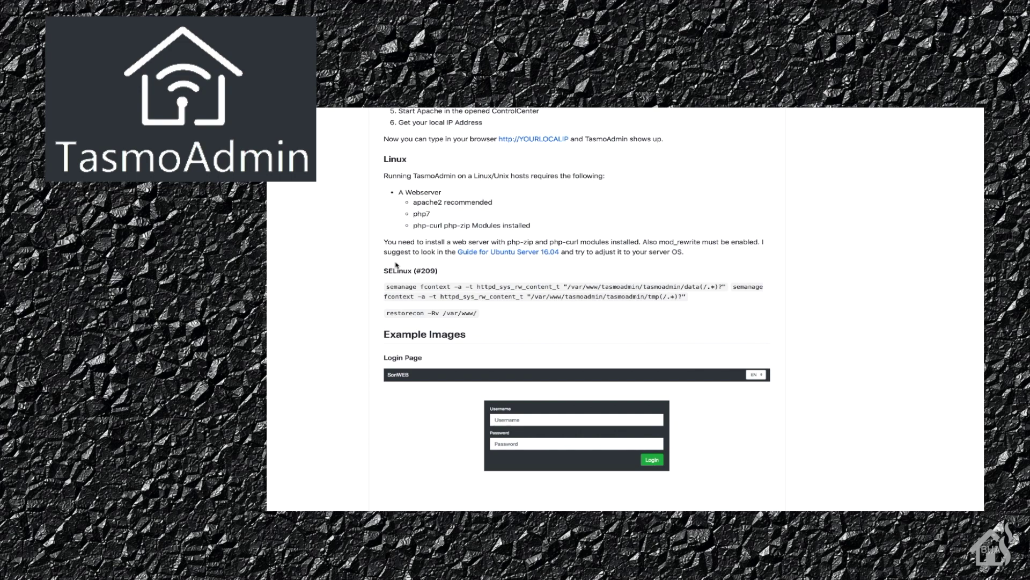
{"action": "scroll", "coordinate": [396, 264], "scroll_direction": "down", "scroll_amount": 3}
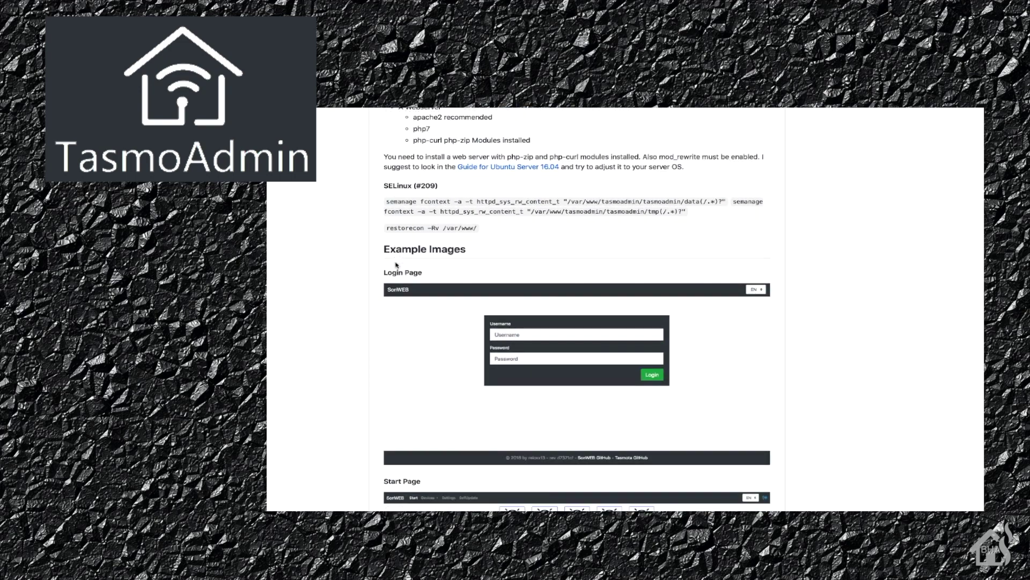
{"action": "scroll", "coordinate": [396, 265], "scroll_direction": "down", "scroll_amount": 1}
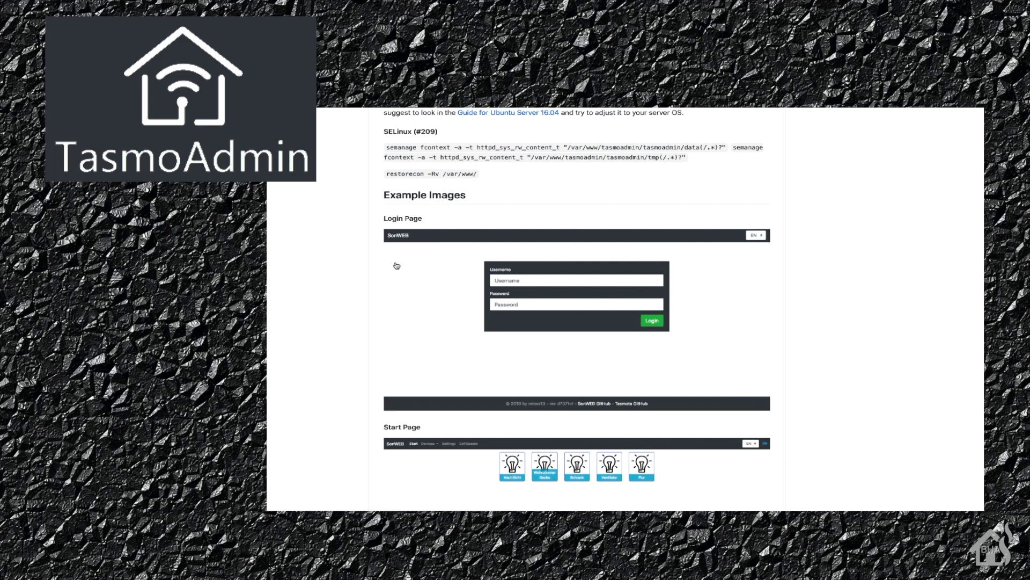
- Scroll the TasmoAdmin screenshots down to the Devices Add/Edit and Config General Page examples
{"action": "scroll", "coordinate": [397, 265], "scroll_direction": "down", "scroll_amount": 1}
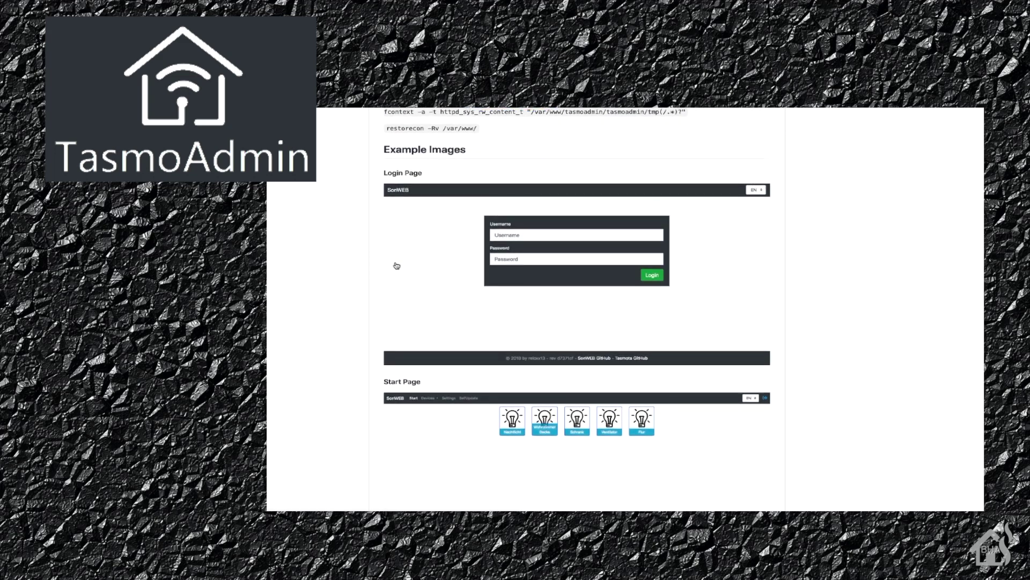
{"action": "scroll", "coordinate": [396, 265], "scroll_direction": "down", "scroll_amount": 3}
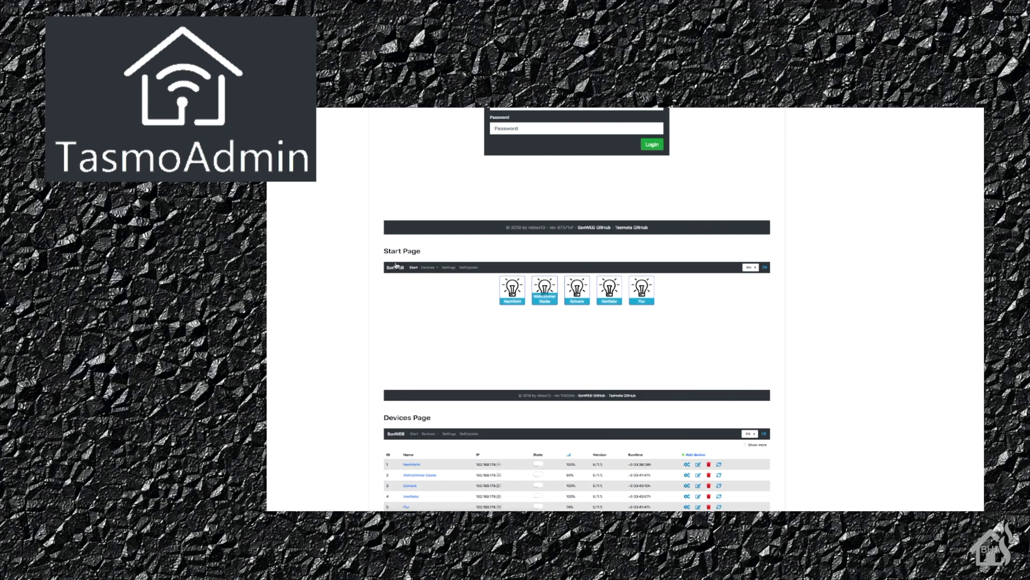
{"action": "scroll", "coordinate": [396, 266], "scroll_direction": "down", "scroll_amount": 2}
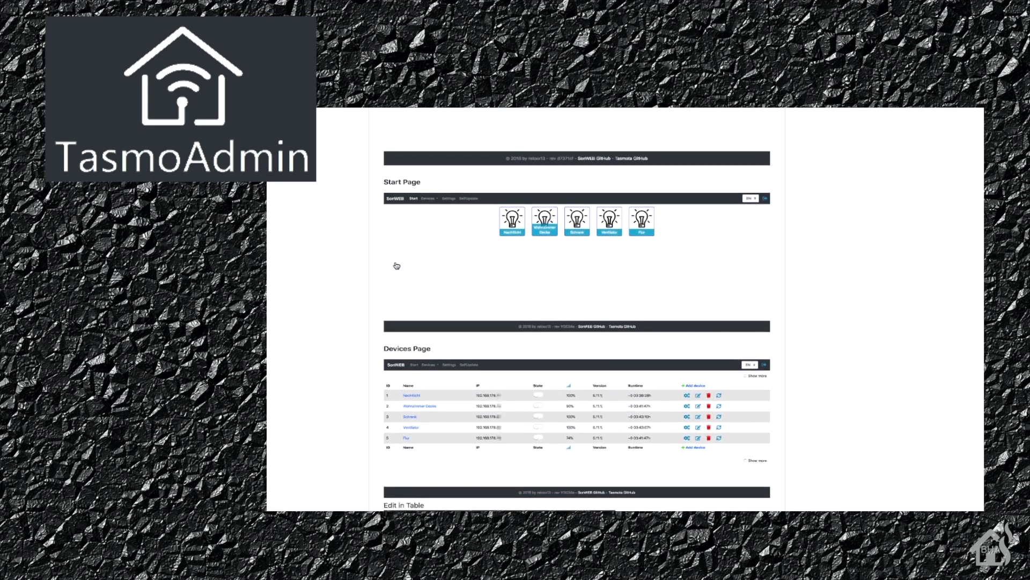
{"action": "scroll", "coordinate": [396, 265], "scroll_direction": "down", "scroll_amount": 1}
{"action": "scroll", "coordinate": [396, 265], "scroll_direction": "down", "scroll_amount": 2}
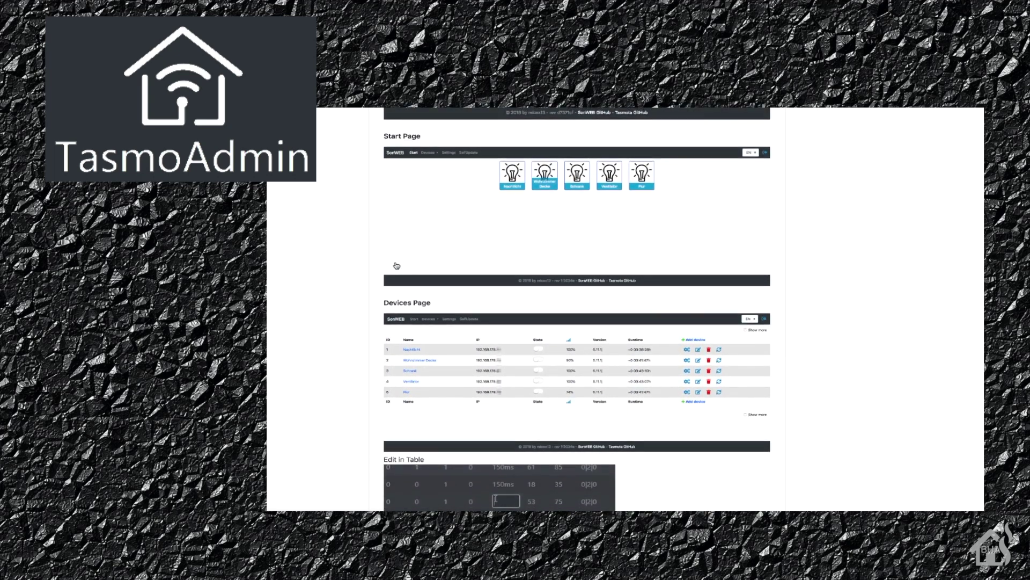
{"action": "scroll", "coordinate": [397, 266], "scroll_direction": "down", "scroll_amount": 1}
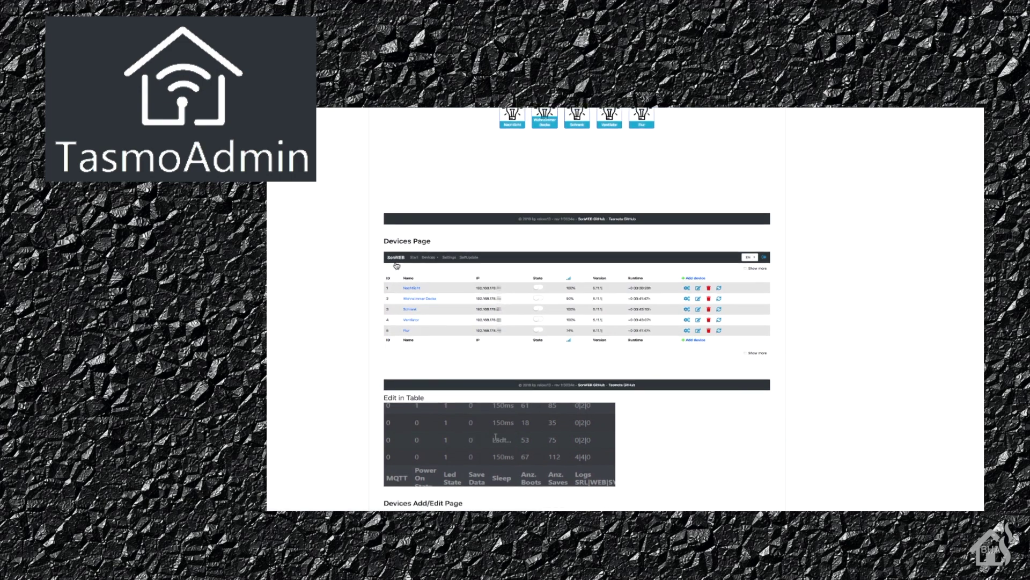
{"action": "scroll", "coordinate": [396, 265], "scroll_direction": "down", "scroll_amount": 2}
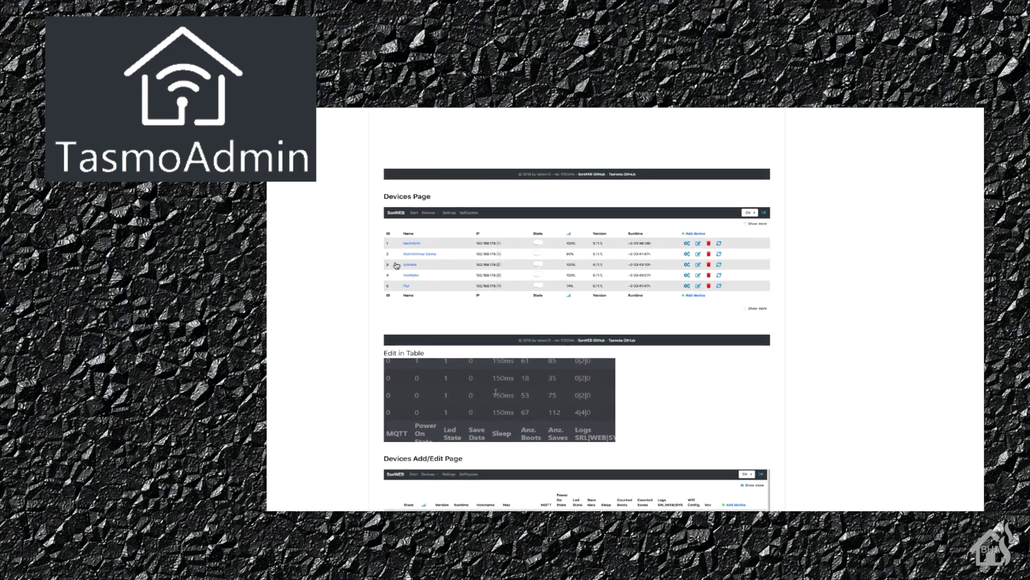
{"action": "scroll", "coordinate": [396, 265], "scroll_direction": "down", "scroll_amount": 1}
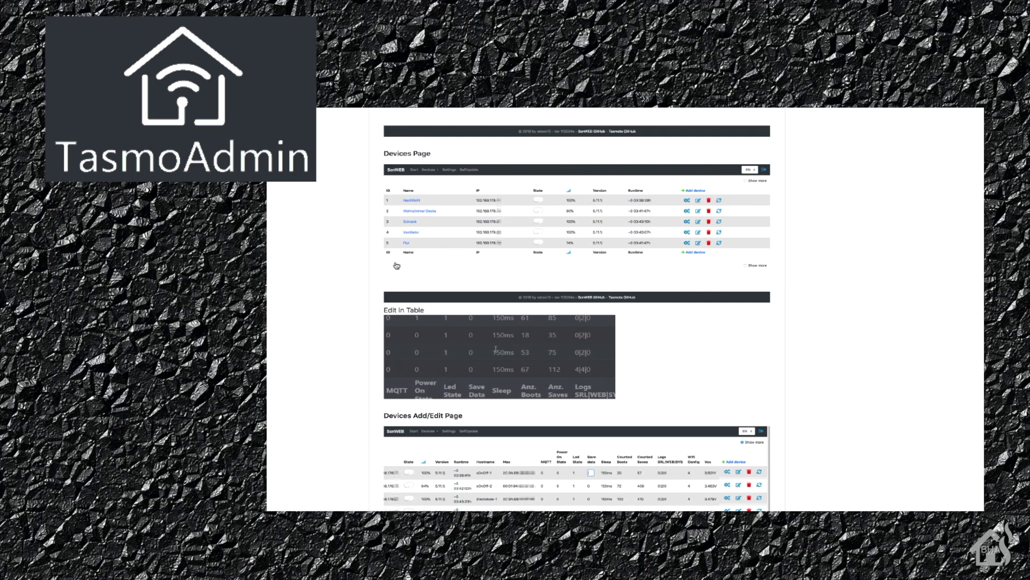
{"action": "scroll", "coordinate": [397, 265], "scroll_direction": "down", "scroll_amount": 3}
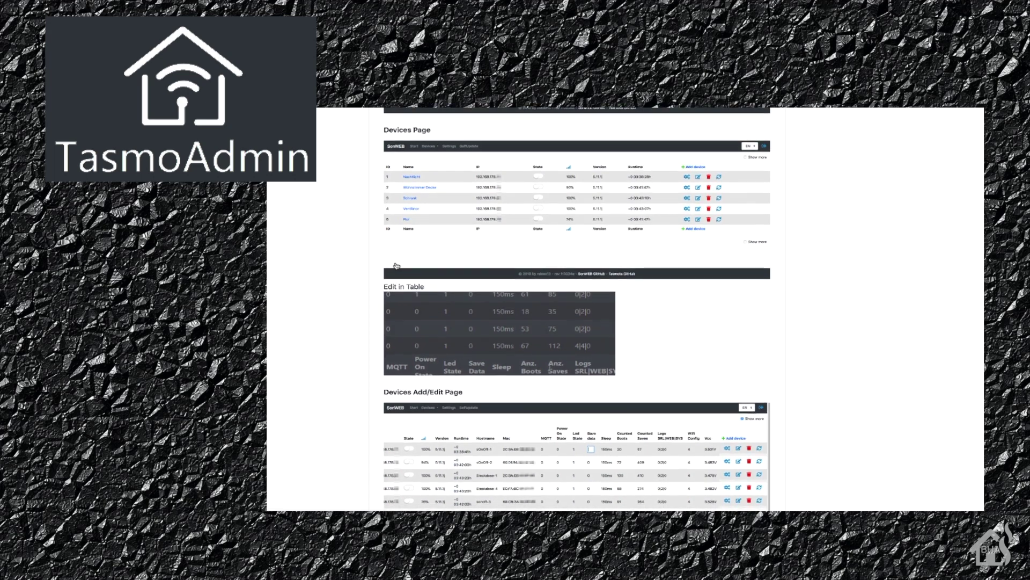
{"action": "scroll", "coordinate": [396, 265], "scroll_direction": "down", "scroll_amount": 1}
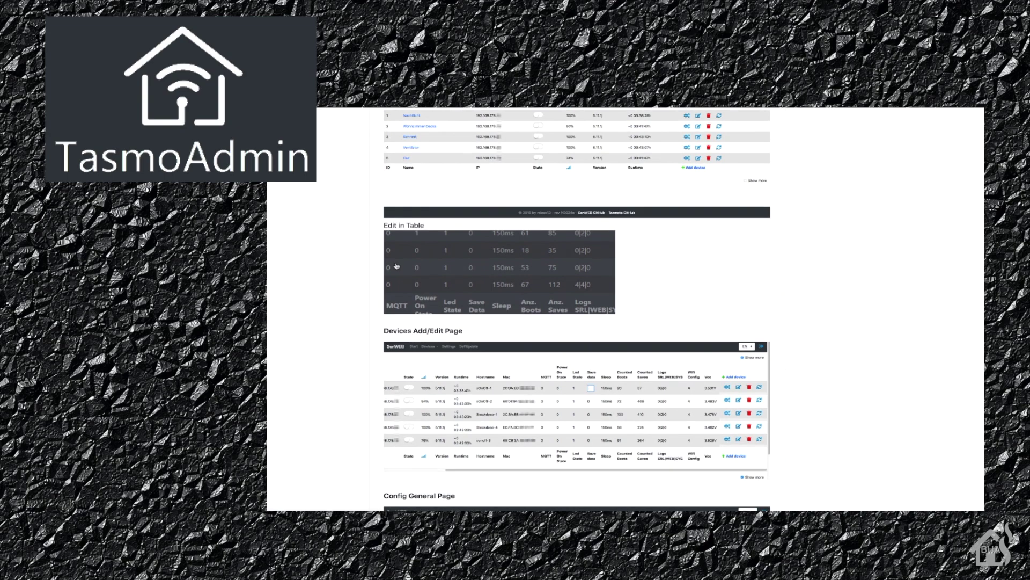
{"action": "scroll", "coordinate": [396, 265], "scroll_direction": "down", "scroll_amount": 4}
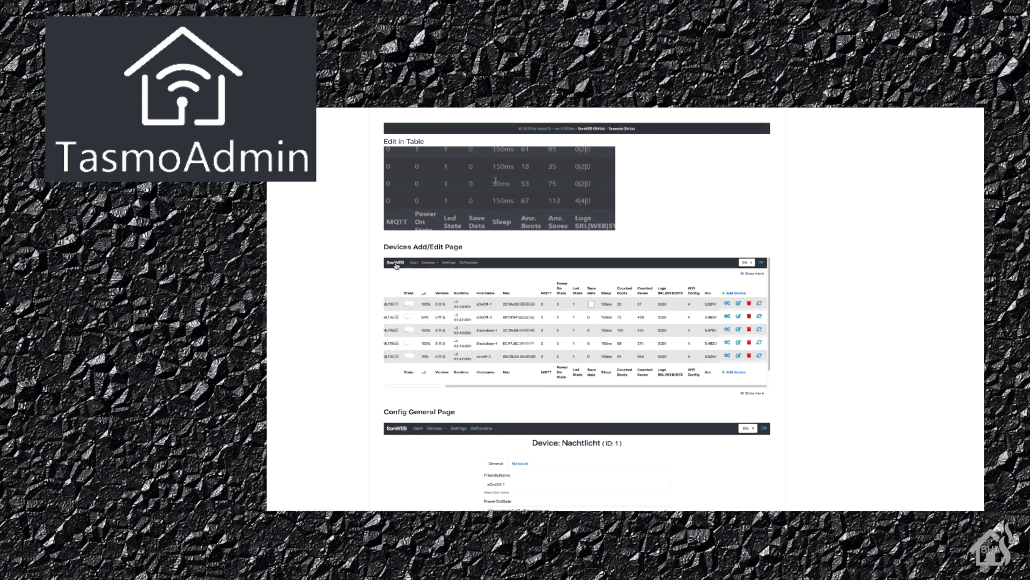
{"action": "scroll", "coordinate": [396, 265], "scroll_direction": "down", "scroll_amount": 5}
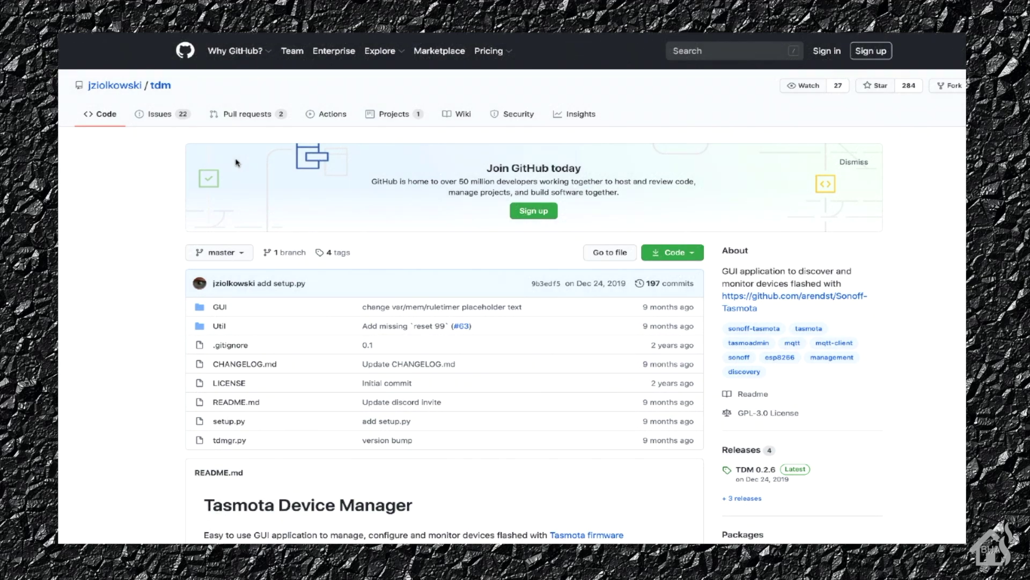
- Scroll the jziolkowski/tdm README past its screenshot down to the Features section
{"action": "scroll", "coordinate": [236, 162], "scroll_direction": "down", "scroll_amount": 3}
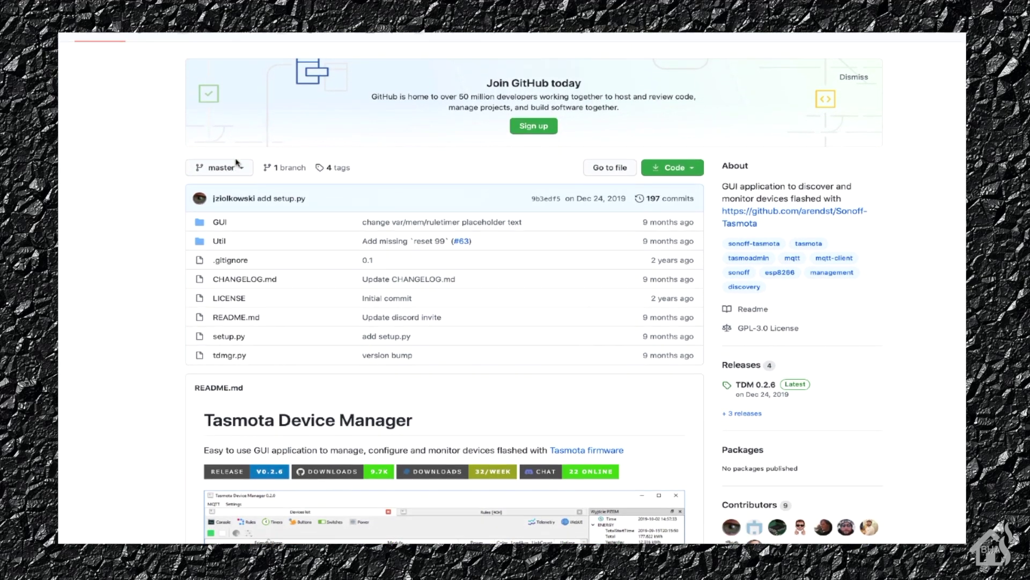
{"action": "scroll", "coordinate": [236, 163], "scroll_direction": "down", "scroll_amount": 3}
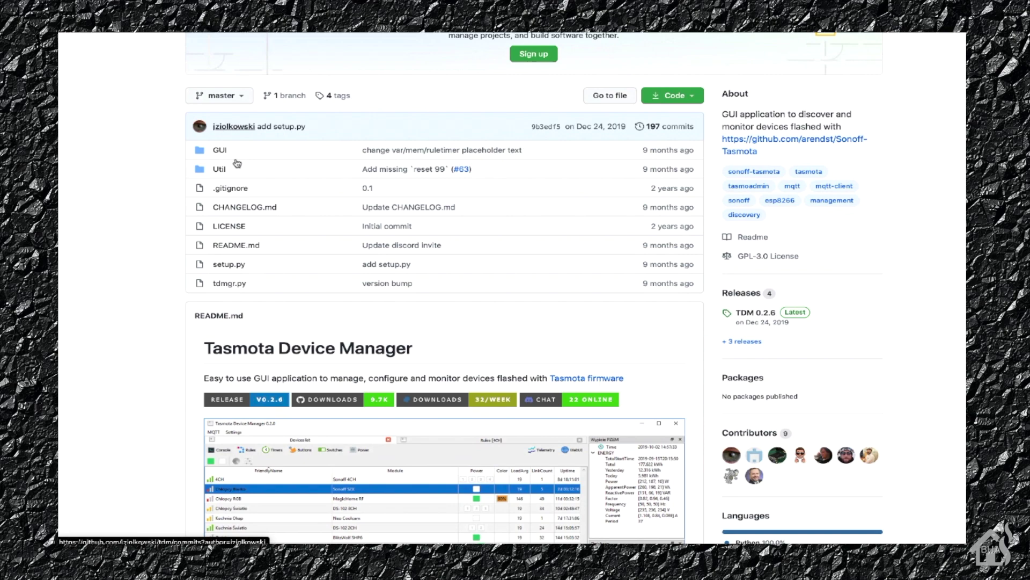
{"action": "scroll", "coordinate": [237, 162], "scroll_direction": "down", "scroll_amount": 3}
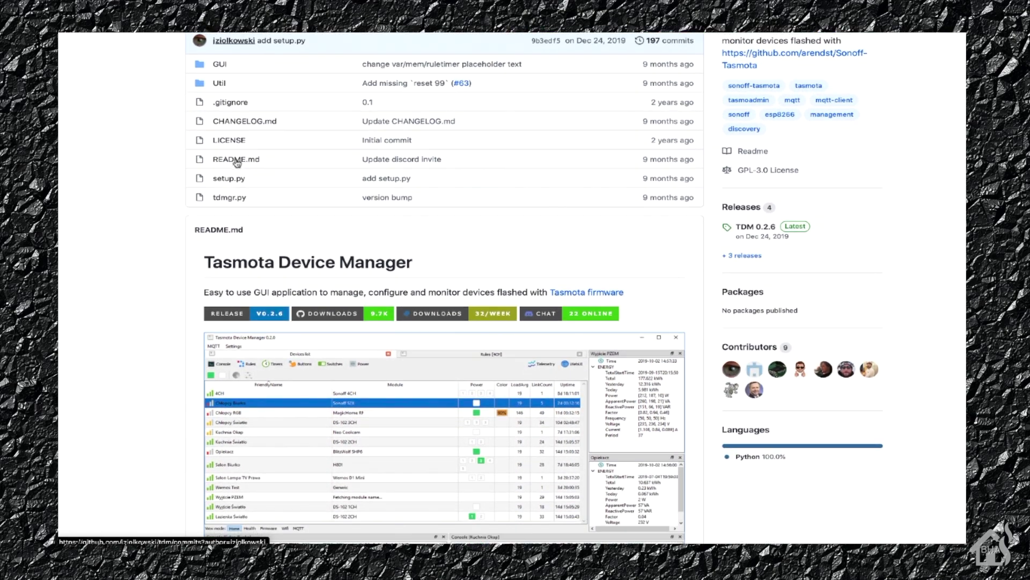
{"action": "scroll", "coordinate": [236, 162], "scroll_direction": "down", "scroll_amount": 3}
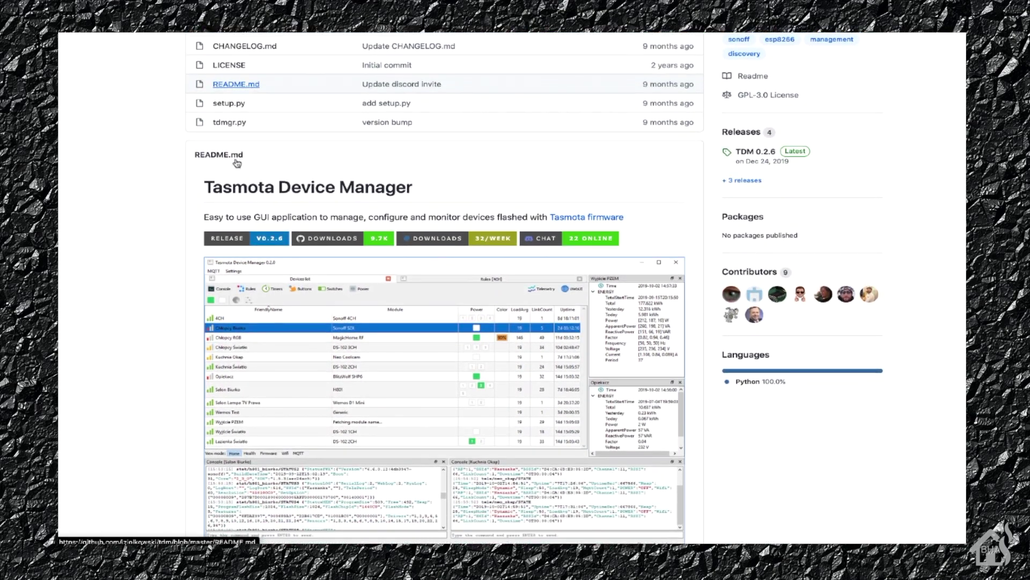
{"action": "scroll", "coordinate": [236, 162], "scroll_direction": "down", "scroll_amount": 3}
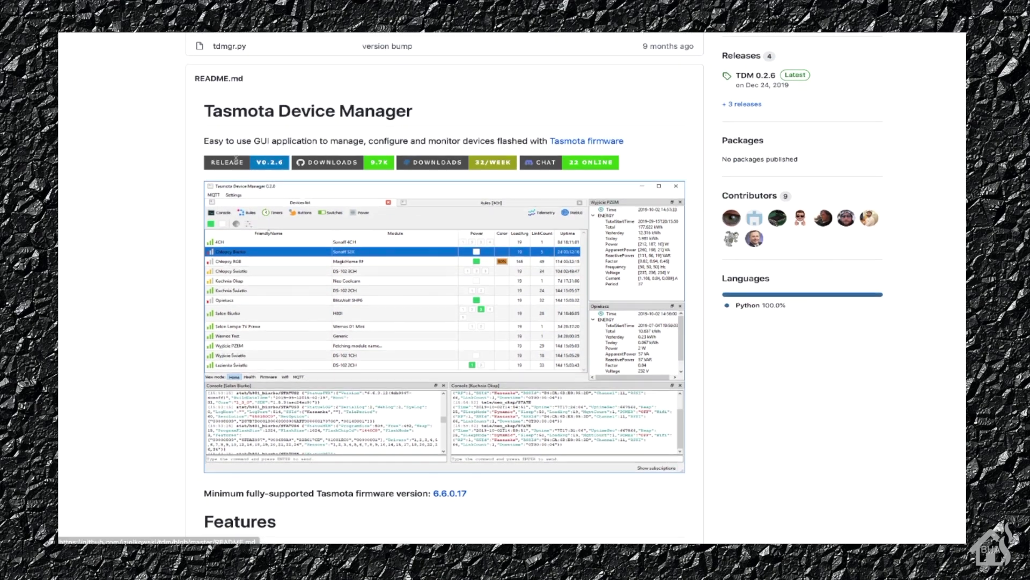
{"action": "scroll", "coordinate": [237, 161], "scroll_direction": "down", "scroll_amount": 3}
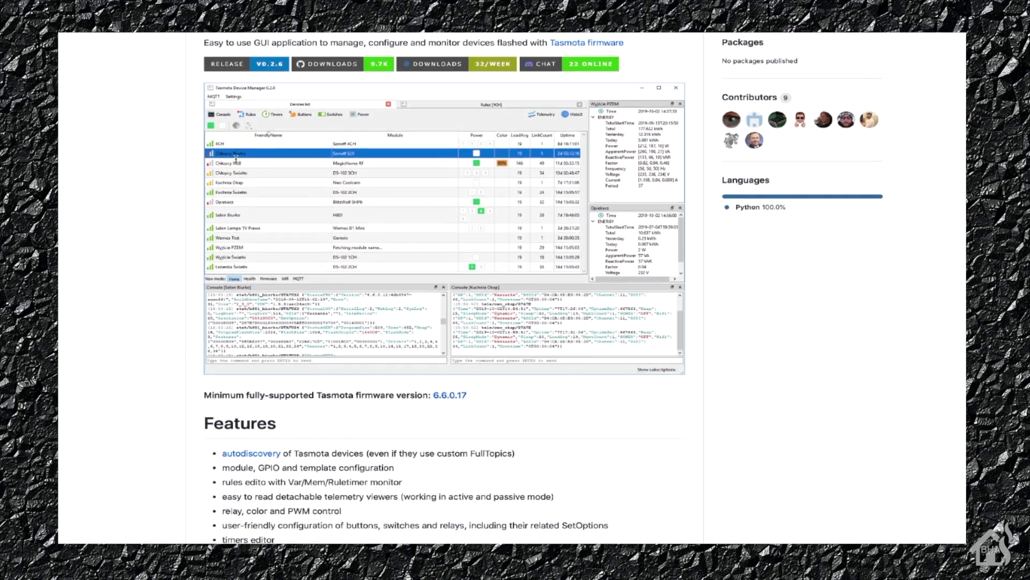
{"action": "scroll", "coordinate": [237, 163], "scroll_direction": "down", "scroll_amount": 3}
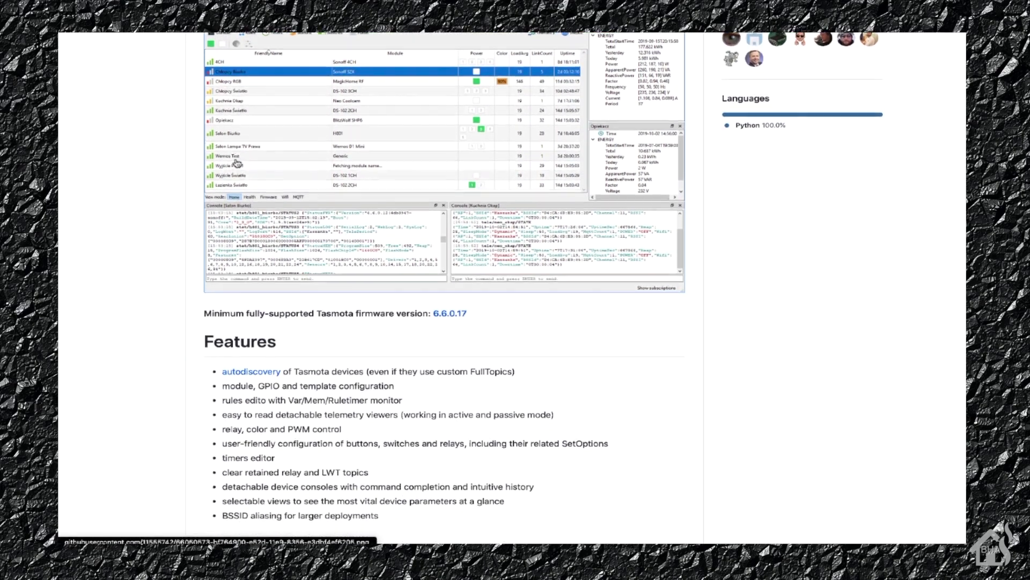
{"action": "scroll", "coordinate": [237, 163], "scroll_direction": "down", "scroll_amount": 3}
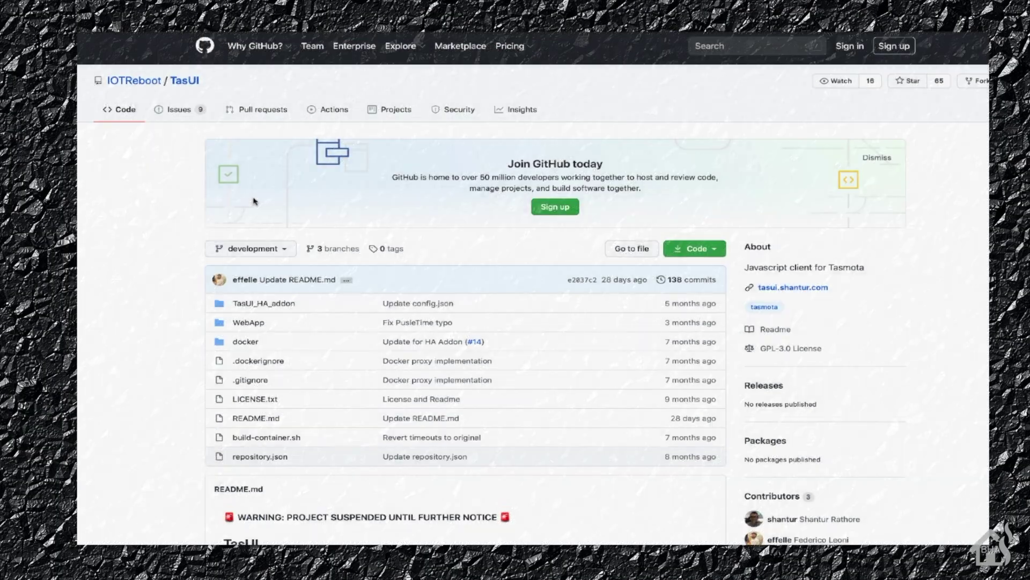
- Scroll the IOTReboot/TasUI README through the Docker and Home Assistant sections to the footer
{"action": "scroll", "coordinate": [253, 201], "scroll_direction": "down", "scroll_amount": 4}
{"action": "scroll", "coordinate": [253, 201], "scroll_direction": "down", "scroll_amount": 1}
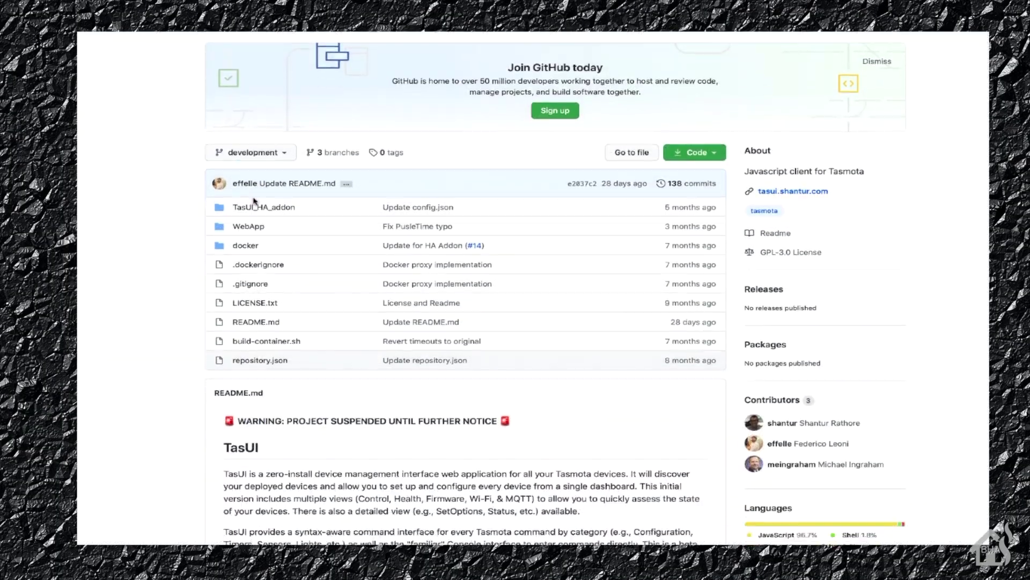
{"action": "scroll", "coordinate": [253, 200], "scroll_direction": "down", "scroll_amount": 4}
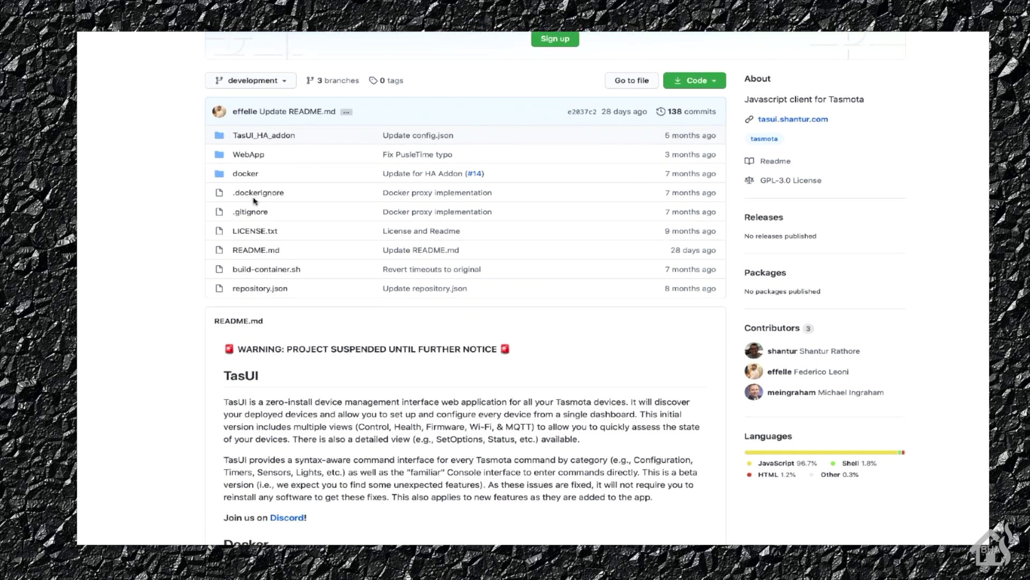
{"action": "scroll", "coordinate": [253, 200], "scroll_direction": "down", "scroll_amount": 3}
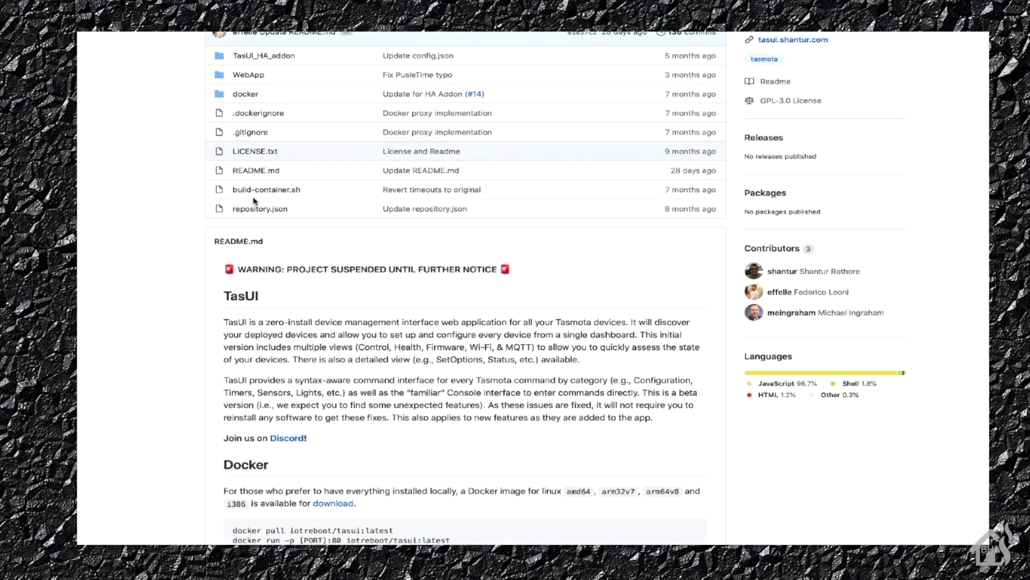
{"action": "scroll", "coordinate": [253, 201], "scroll_direction": "down", "scroll_amount": 4}
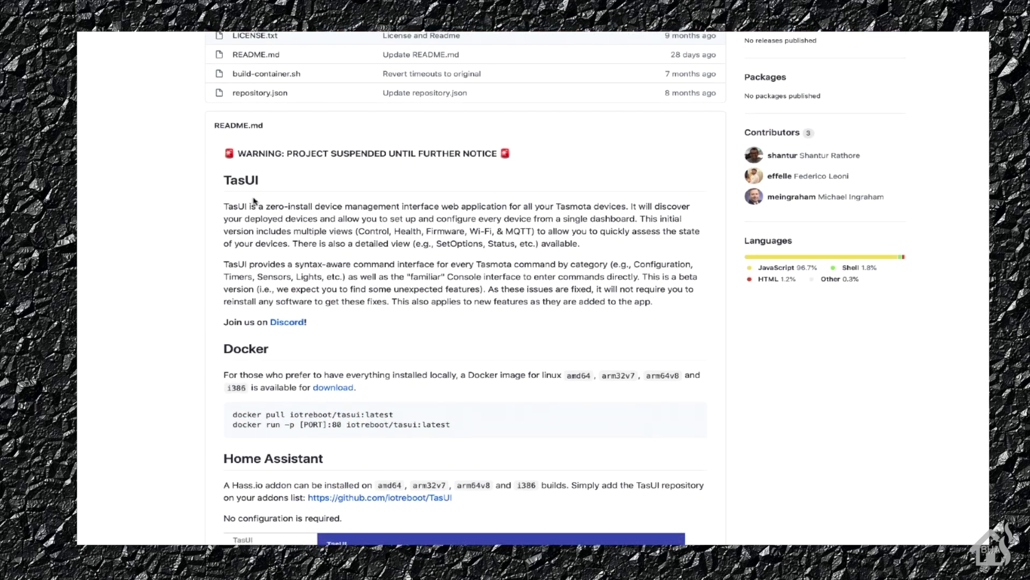
{"action": "scroll", "coordinate": [254, 201], "scroll_direction": "down", "scroll_amount": 4}
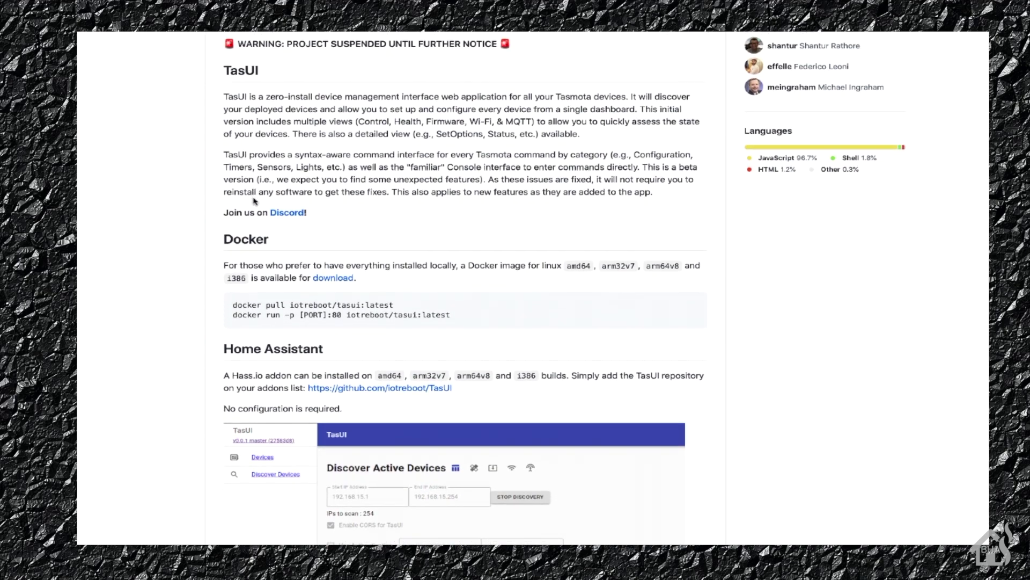
{"action": "scroll", "coordinate": [255, 201], "scroll_direction": "down", "scroll_amount": 4}
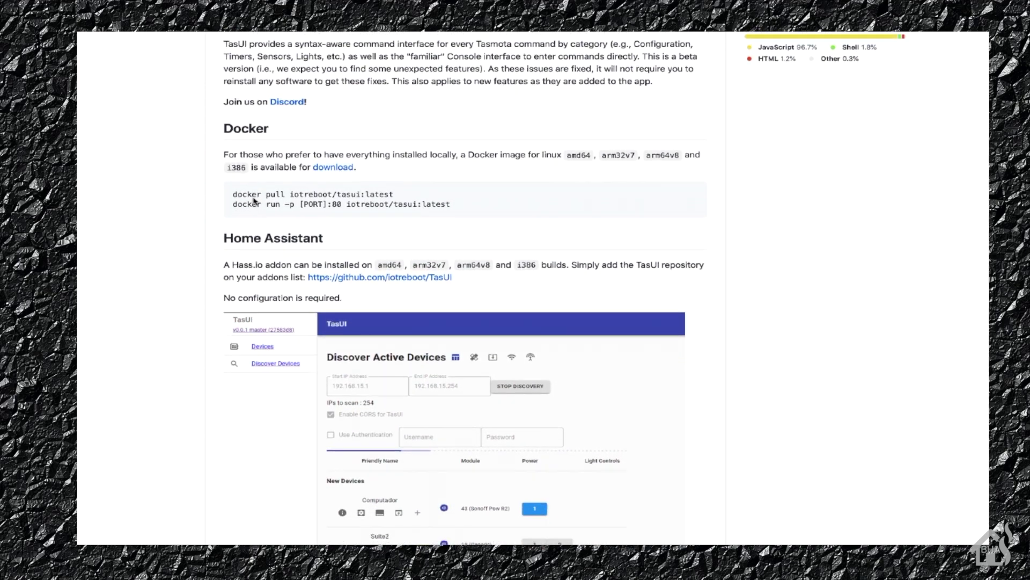
{"action": "scroll", "coordinate": [253, 198], "scroll_direction": "down", "scroll_amount": 4}
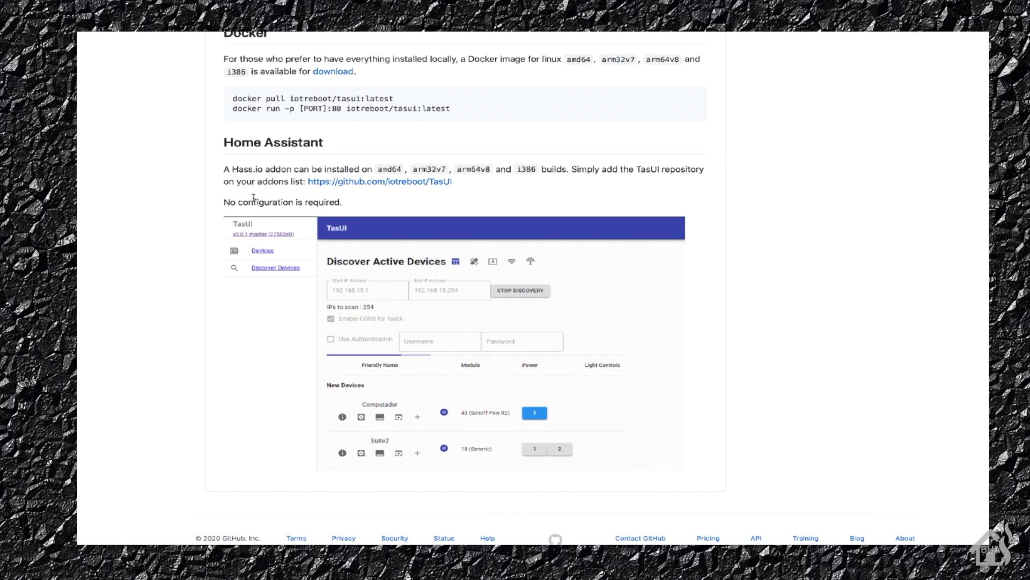
{"action": "scroll", "coordinate": [254, 200], "scroll_direction": "down", "scroll_amount": 1}
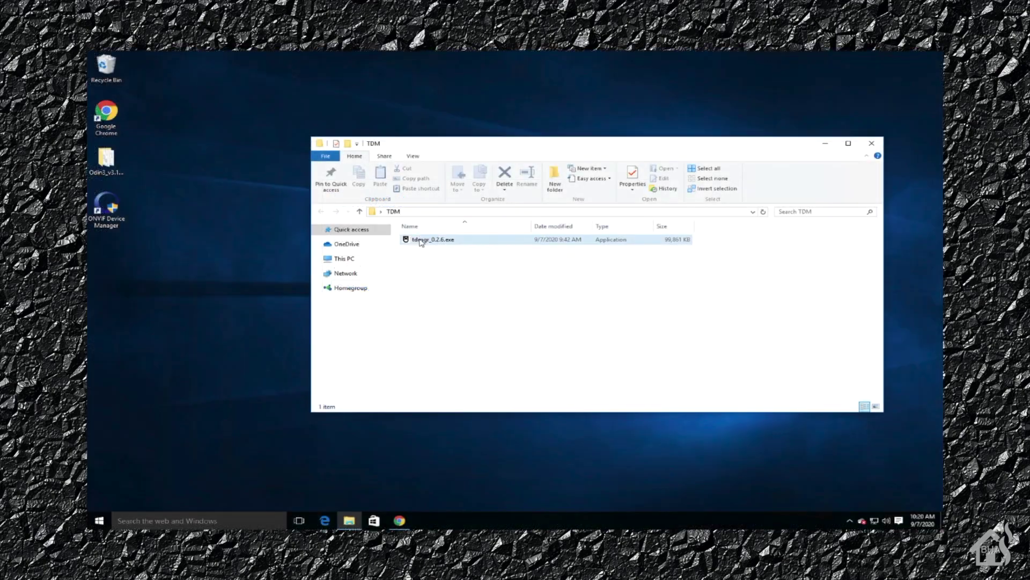
- Launch tdmgr_0.2.6.exe from the TDM folder
{"action": "double_click", "coordinate": [424, 242]}
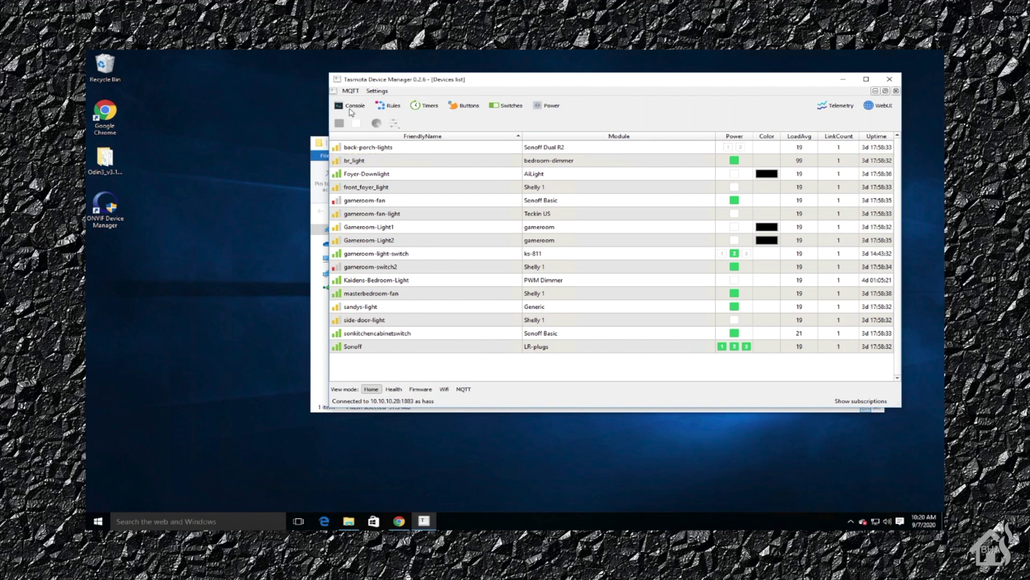
{"action": "left_click", "coordinate": [350, 92]}
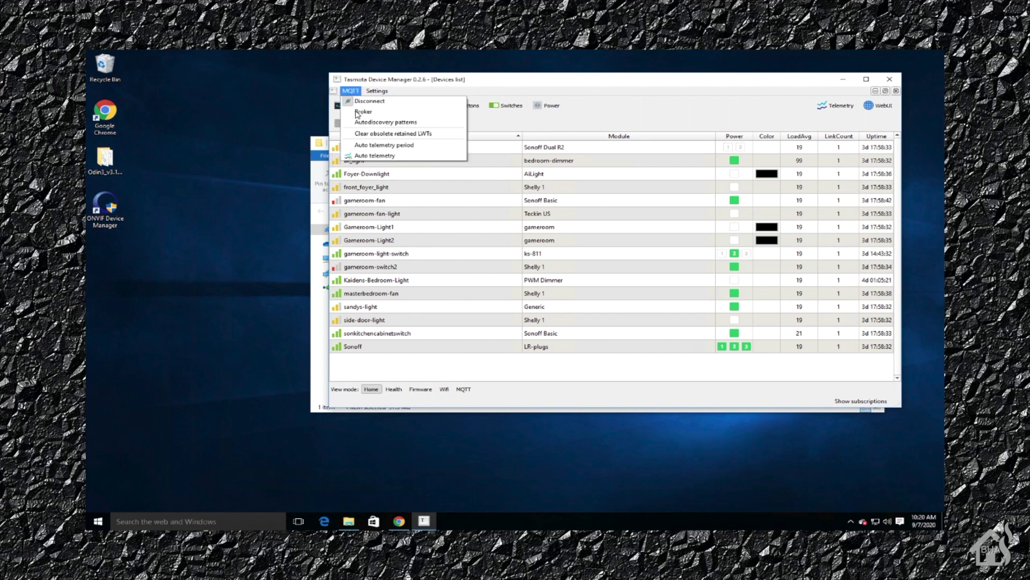
{"action": "left_click", "coordinate": [358, 111]}
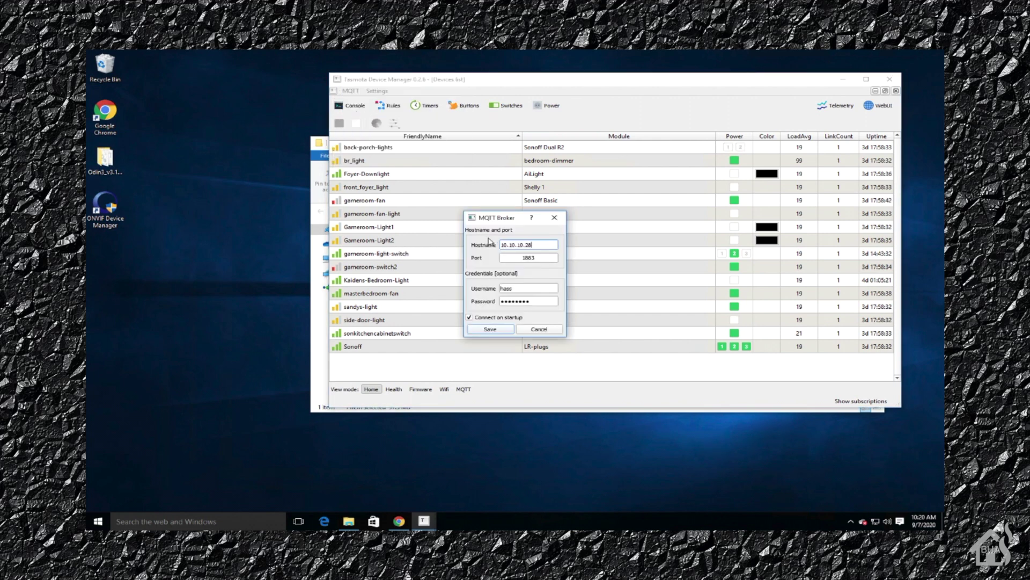
{"action": "left_click", "coordinate": [539, 330]}
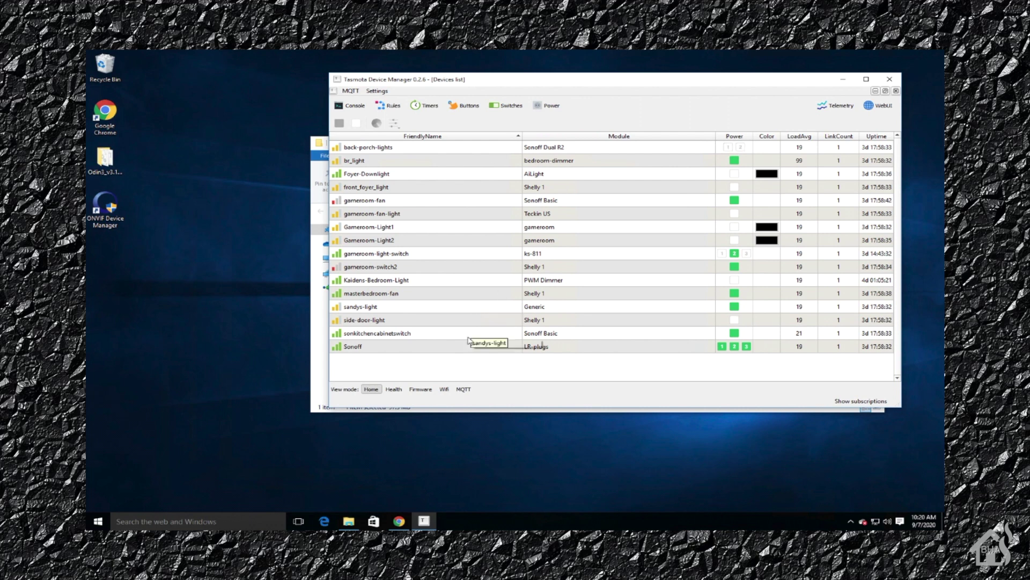
- Cycle the device list through Wi-Fi, Home, Health and Firmware views, ending on MQTT topics
{"action": "left_click", "coordinate": [443, 390]}
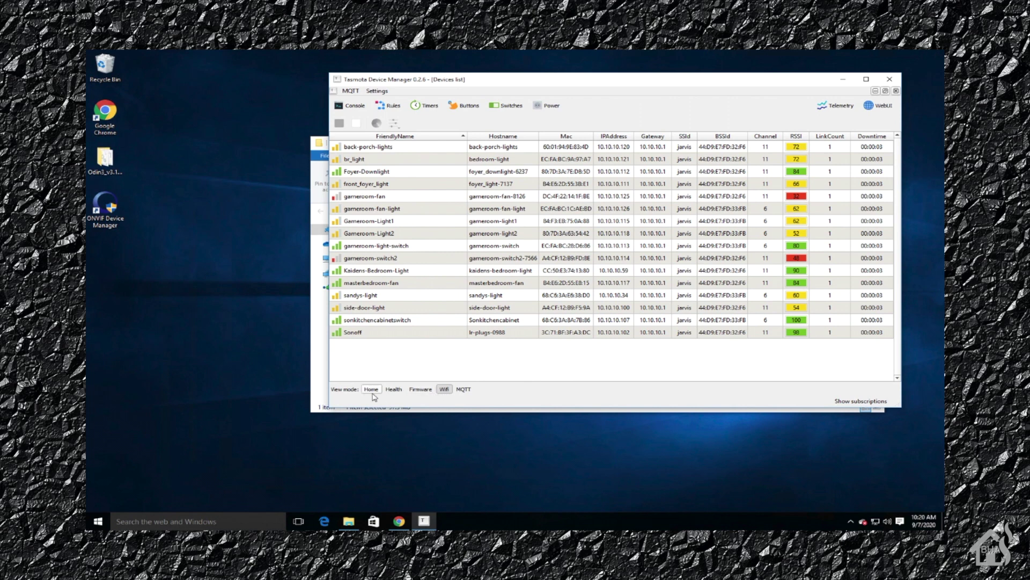
{"action": "left_click", "coordinate": [378, 392]}
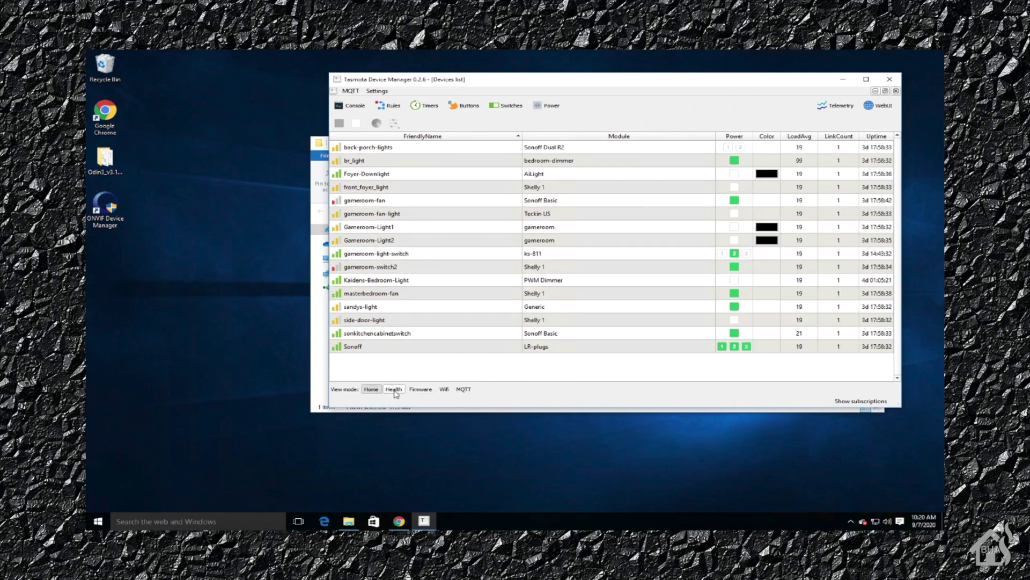
{"action": "left_click", "coordinate": [395, 390]}
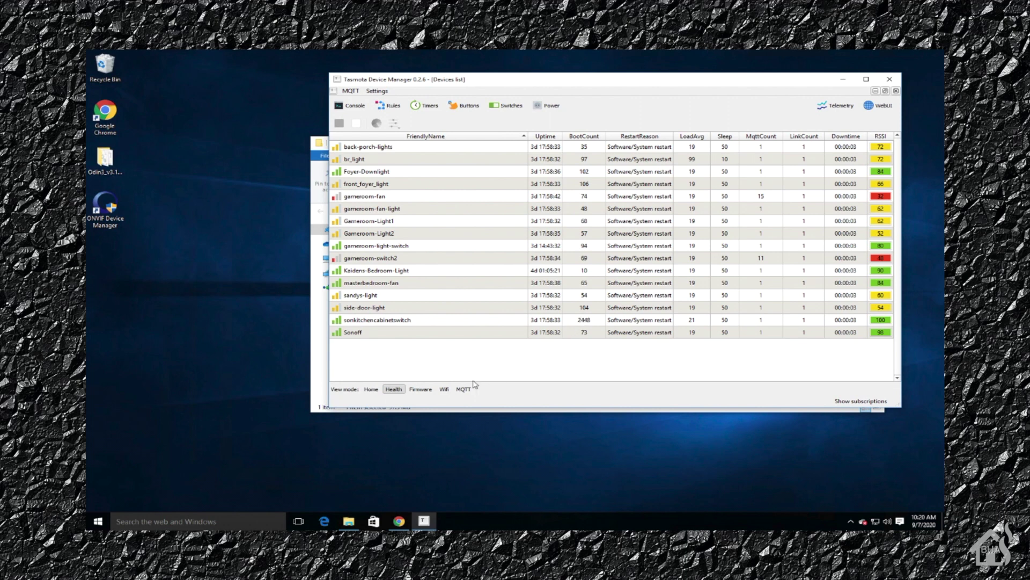
{"action": "left_click", "coordinate": [416, 390]}
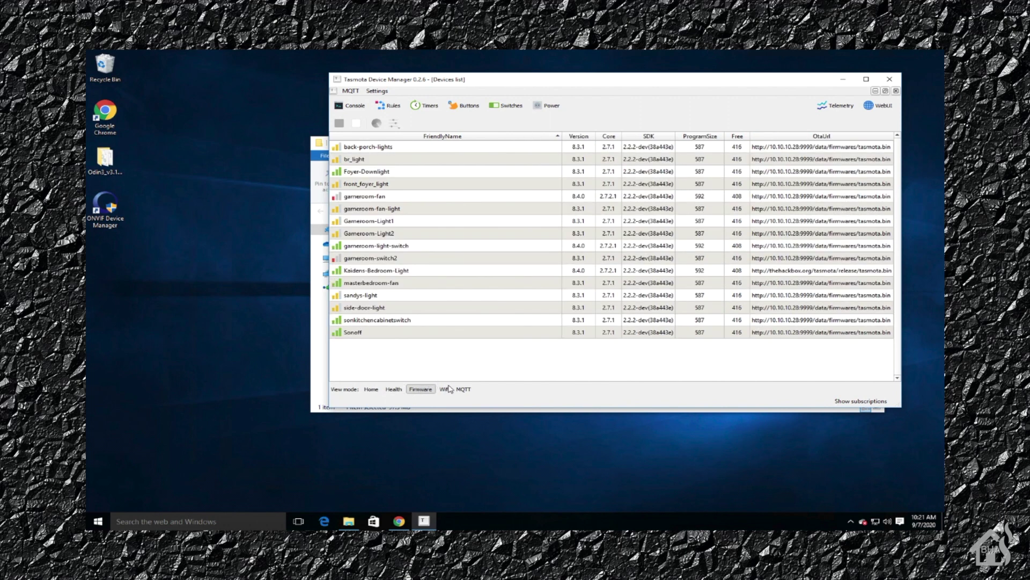
{"action": "left_click", "coordinate": [446, 389]}
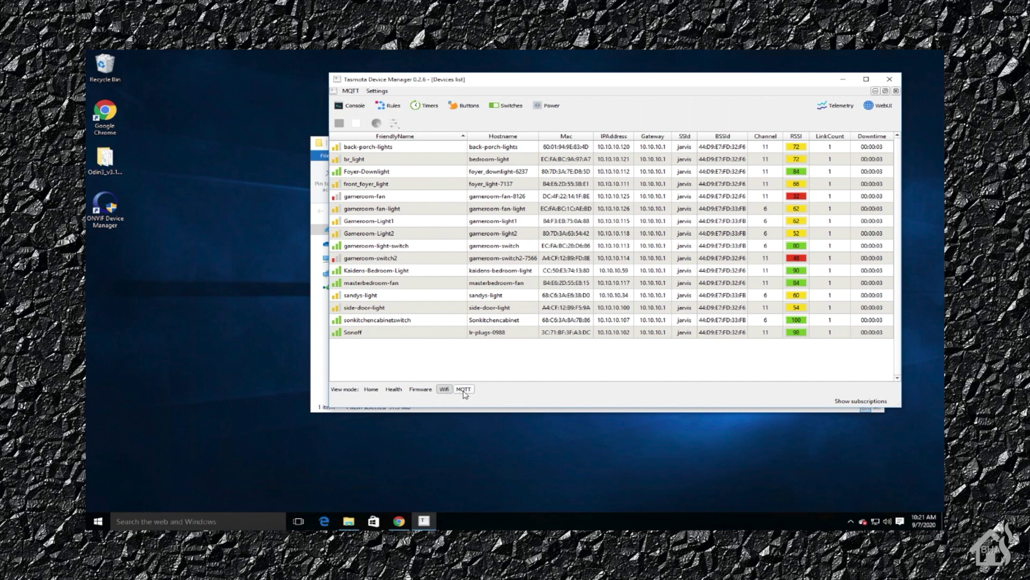
{"action": "left_click", "coordinate": [465, 390]}
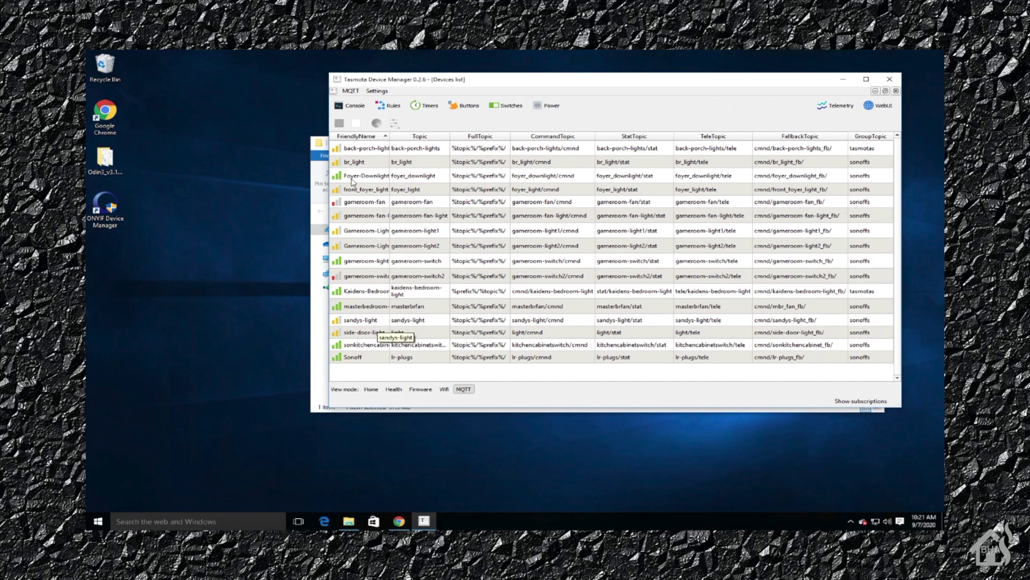
- Choose Auto discovery patterns from the MQTT menu
{"action": "left_click", "coordinate": [352, 91]}
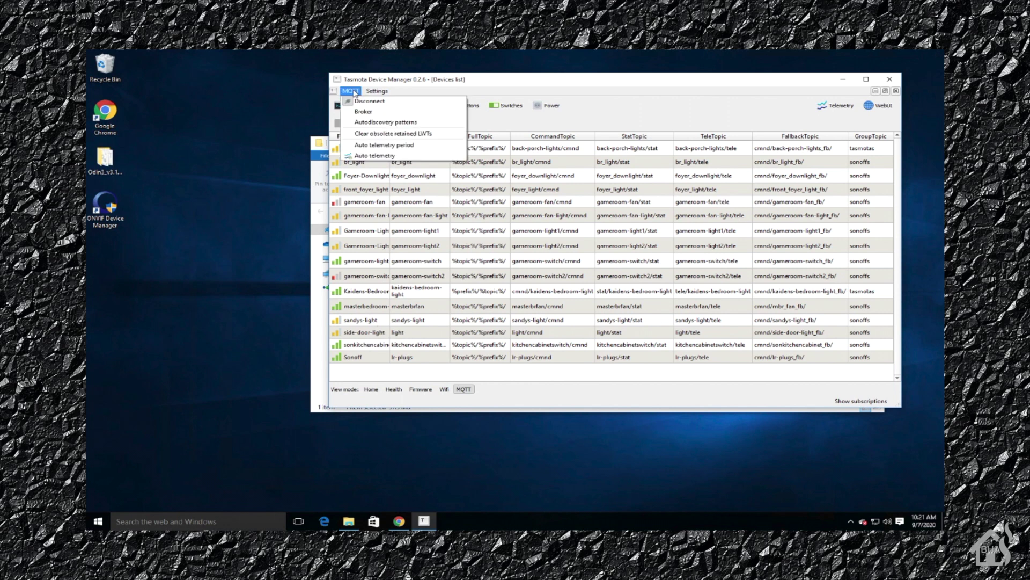
{"action": "left_click", "coordinate": [372, 123]}
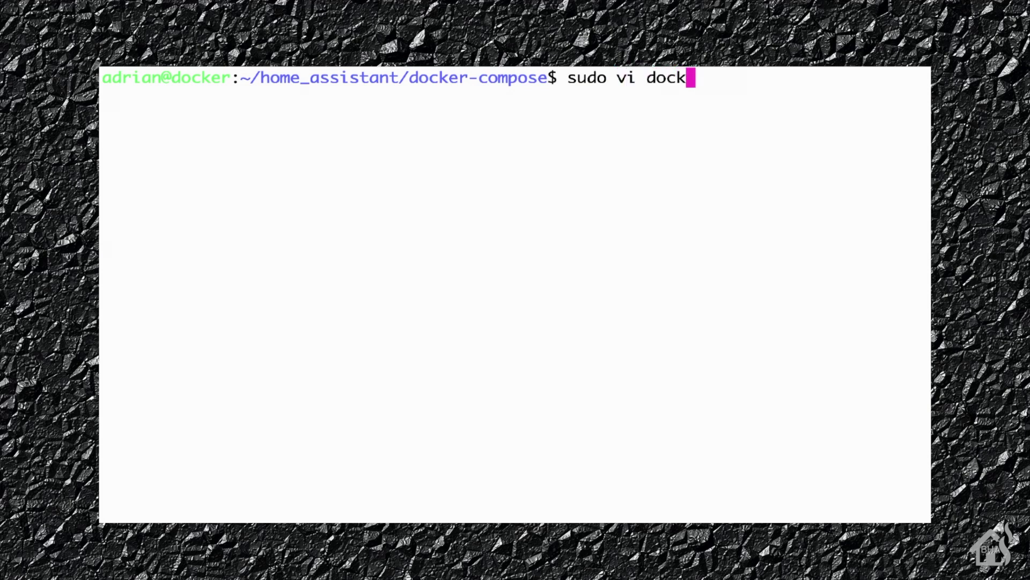
- Enter the command sudo vi docker-compose.yaml at the prompt
{"action": "type", "text": "yaml"}
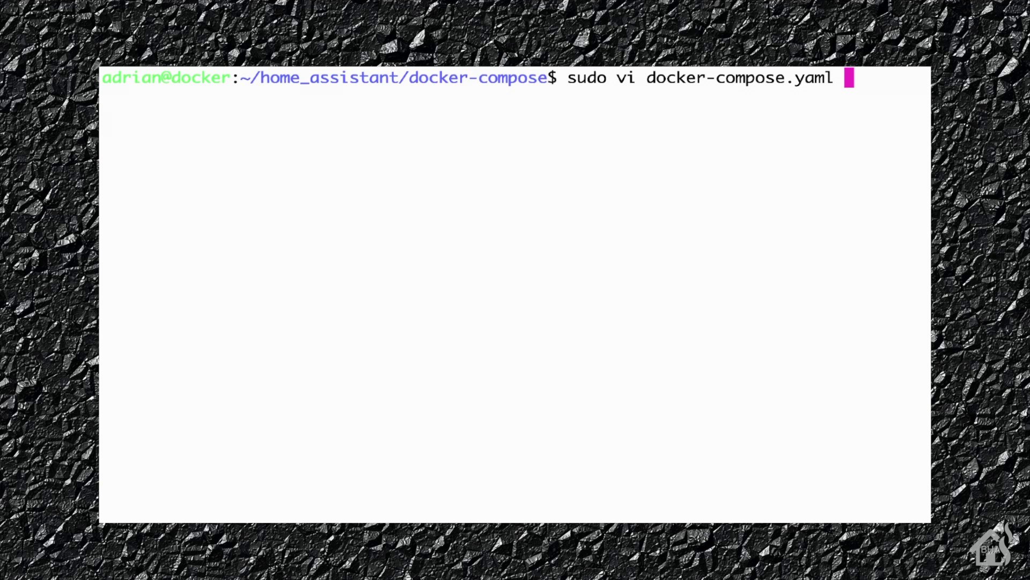
- Open docker-compose.yaml in vi and start a tasui service with container_name tasui
{"action": "key", "text": "Return"}
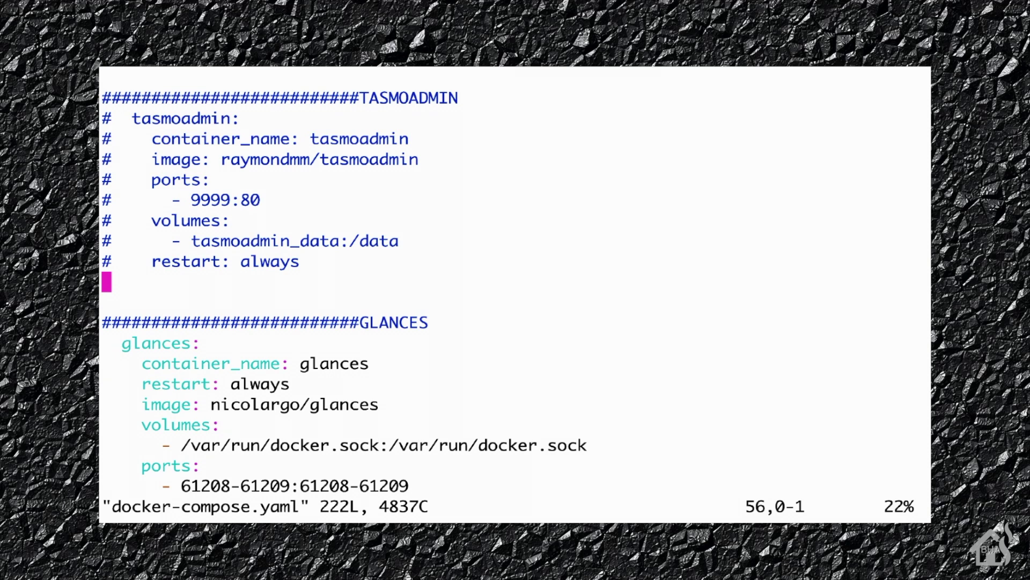
{"action": "key", "text": "i"}
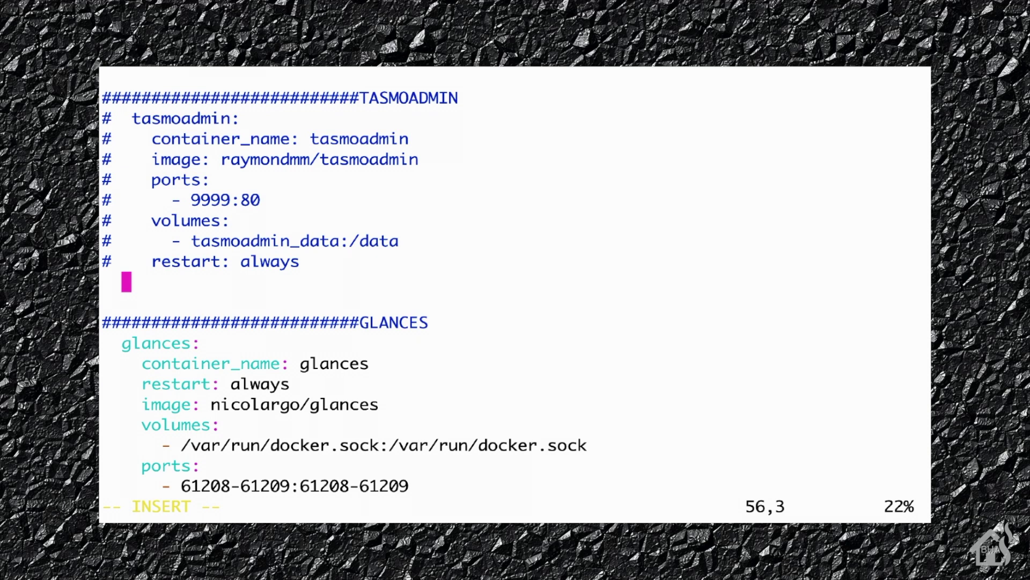
{"action": "type", "text": "tasuiL"}
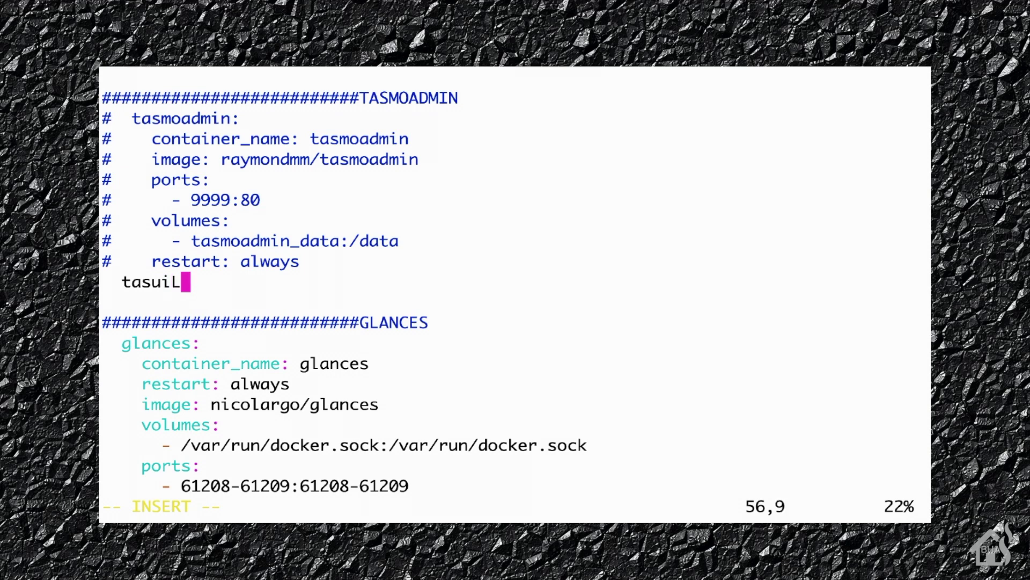
{"action": "key", "text": "BackSpace"}
{"action": "type", "text": ":"}
{"action": "key", "text": "Return"}
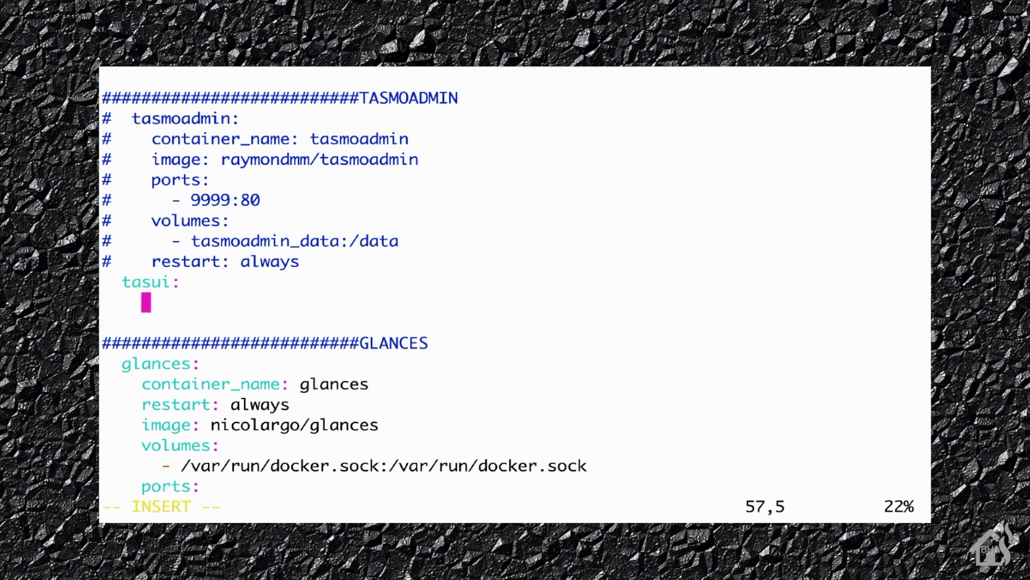
{"action": "type", "text": "container_nam"}
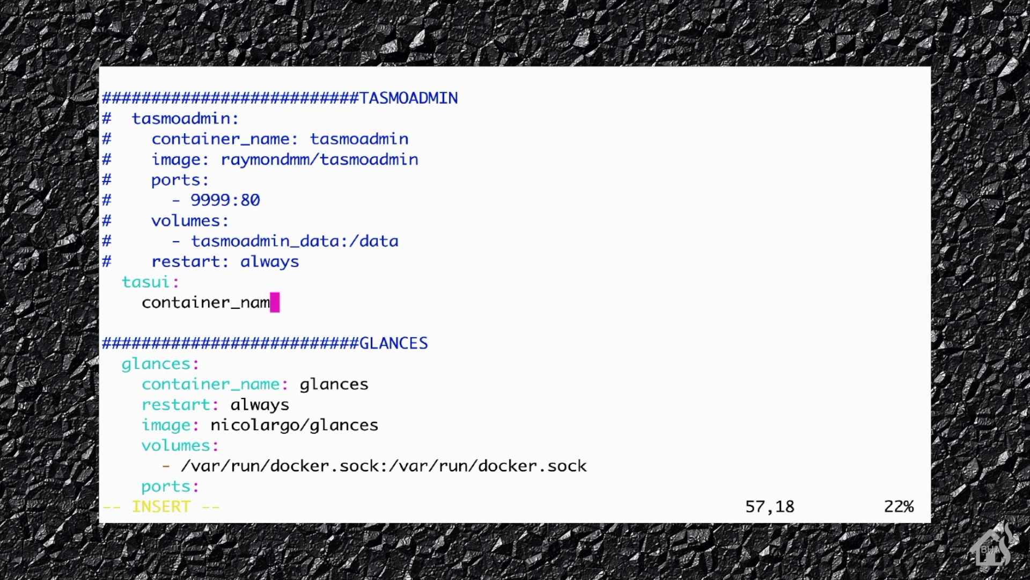
{"action": "type", "text": "e: tasui"}
{"action": "key", "text": "Return"}
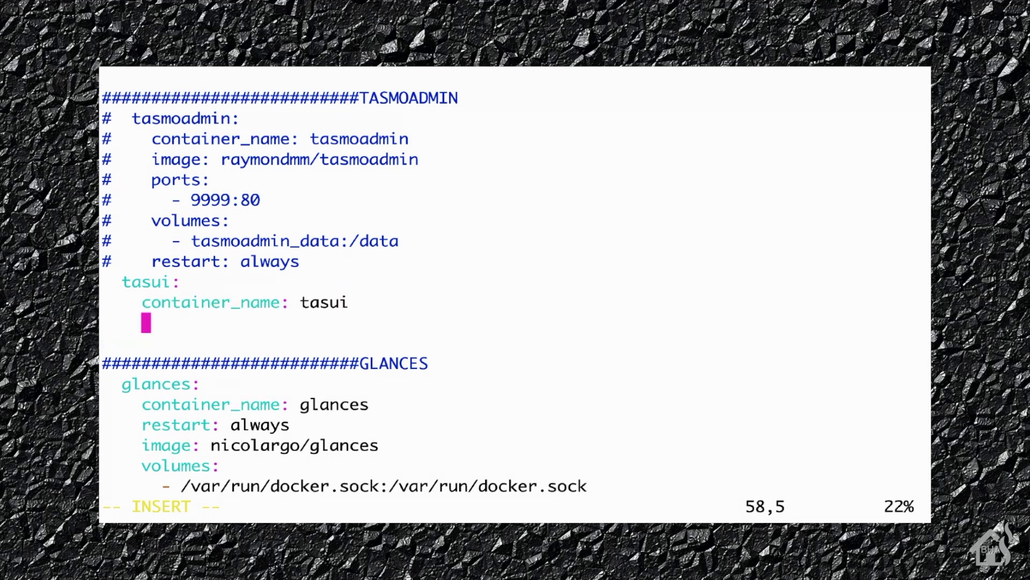
- Set the tasui service image to iotreboot/tasui:latest
{"action": "type", "text": "image"}
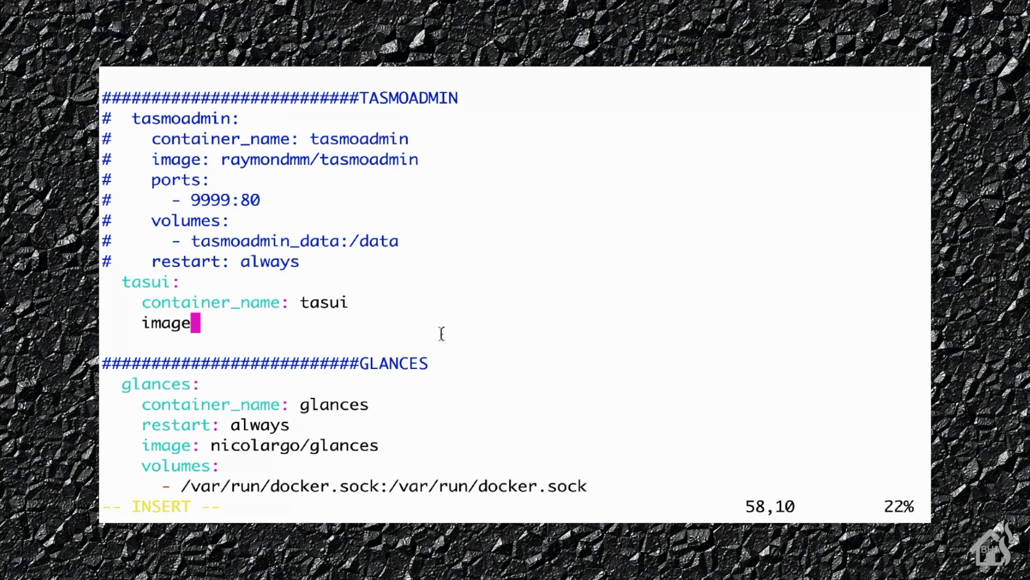
{"action": "type", "text": ":/"}
{"action": "key", "text": "BackSpace"}
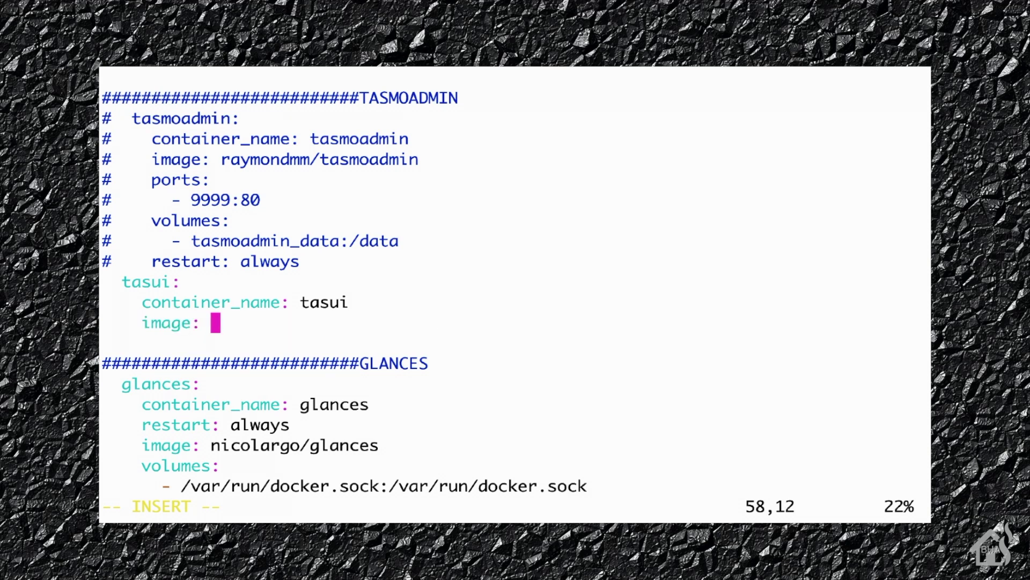
{"action": "type", "text": "iotreoot"}
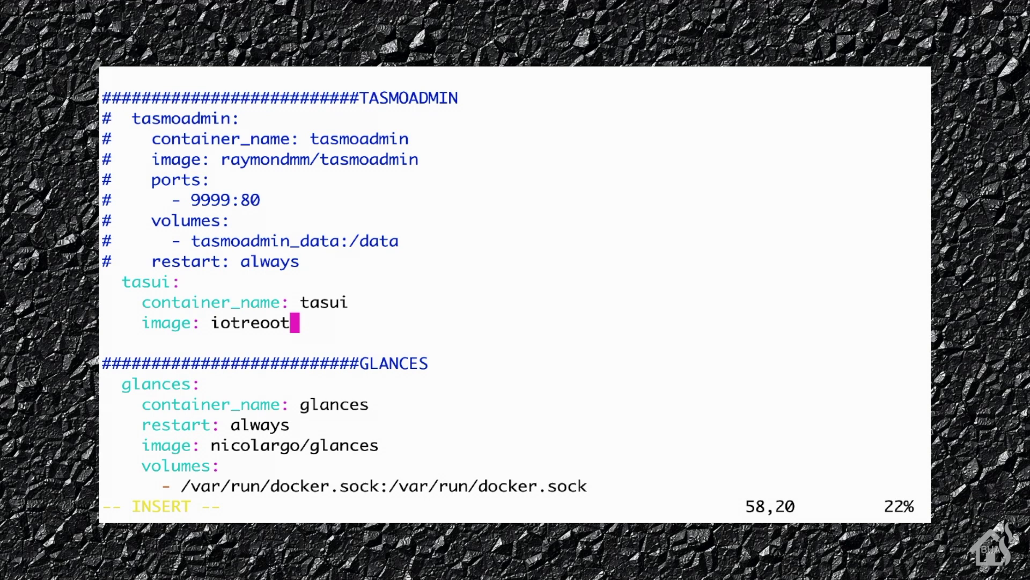
{"action": "key", "text": "BackSpace"}
{"action": "key", "text": "BackSpace"}
{"action": "key", "text": "BackSpace"}
{"action": "type", "text": "boot/"}
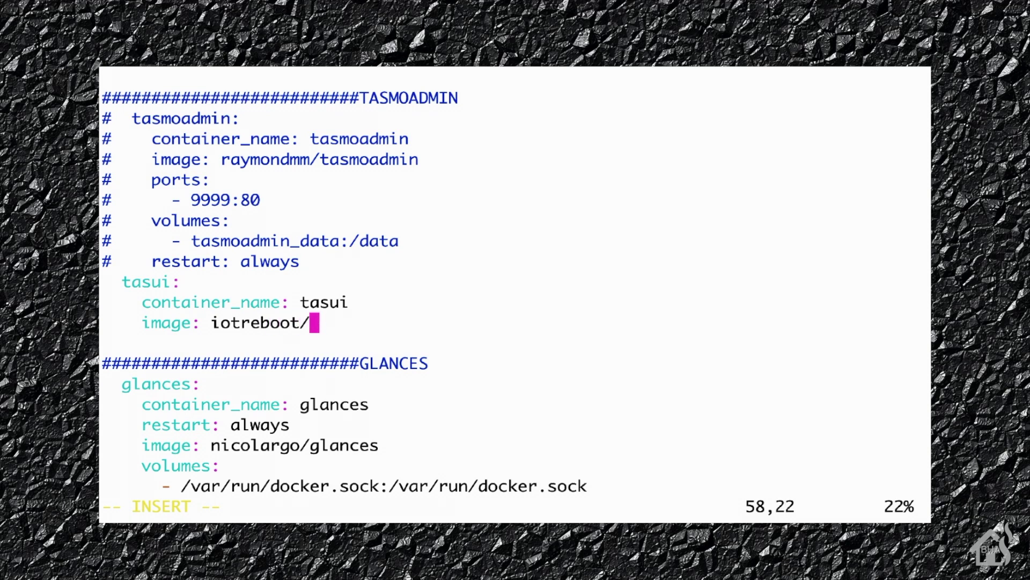
{"action": "type", "text": "tA"}
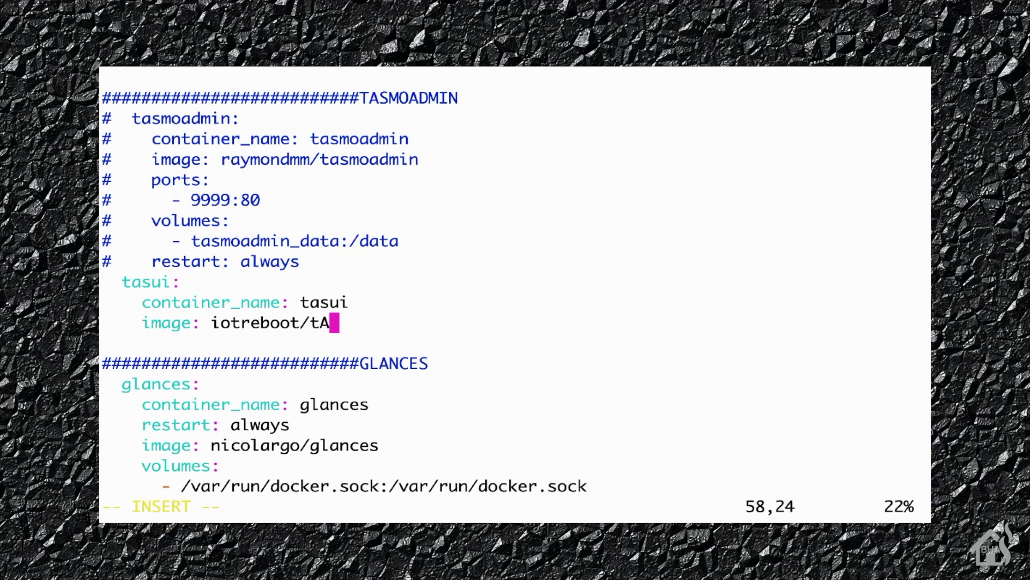
{"action": "key", "text": "BackSpace"}
{"action": "type", "text": "asui:"}
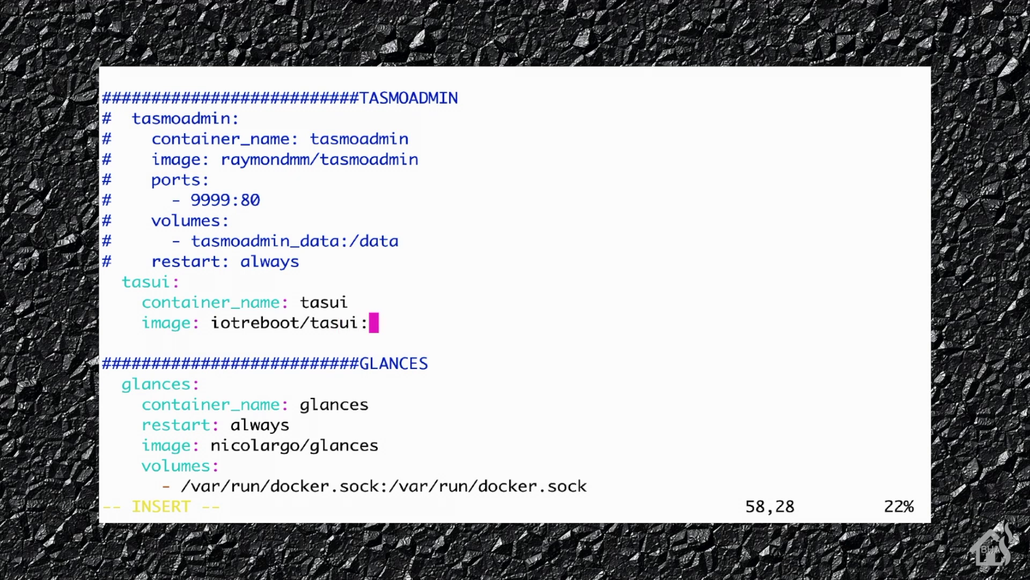
{"action": "type", "text": "latest"}
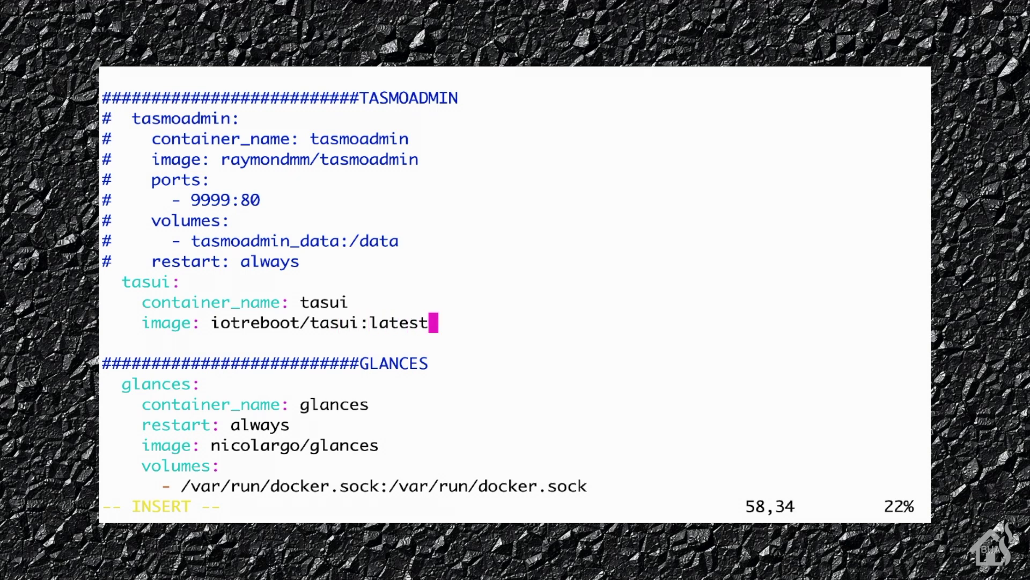
- Add ports 9999:80 and restart: always to the tasui service, then exit insert mode
{"action": "key", "text": "Return"}
{"action": "type", "text": "ports"}
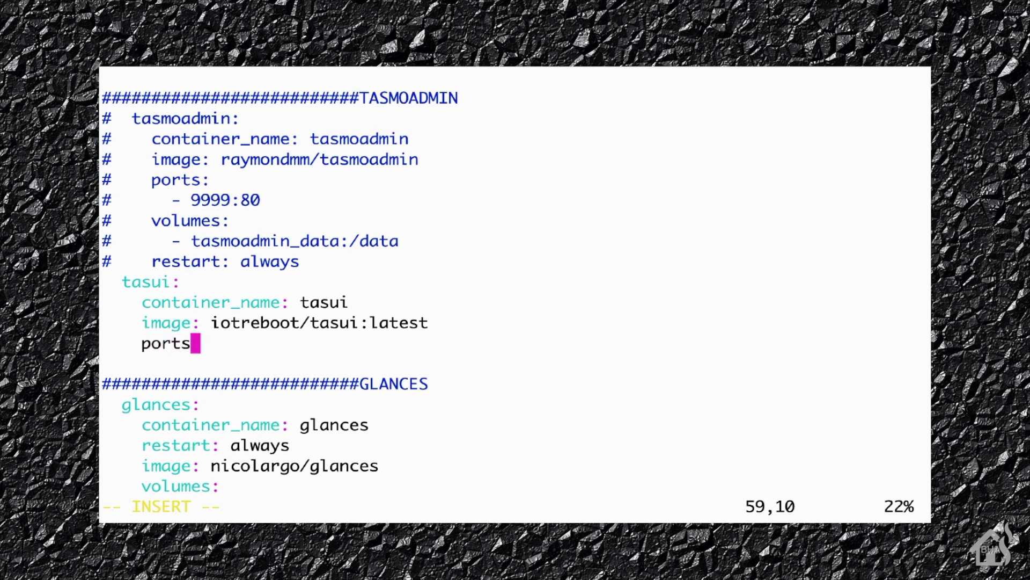
{"action": "type", "text": ":"}
{"action": "key", "text": "Return"}
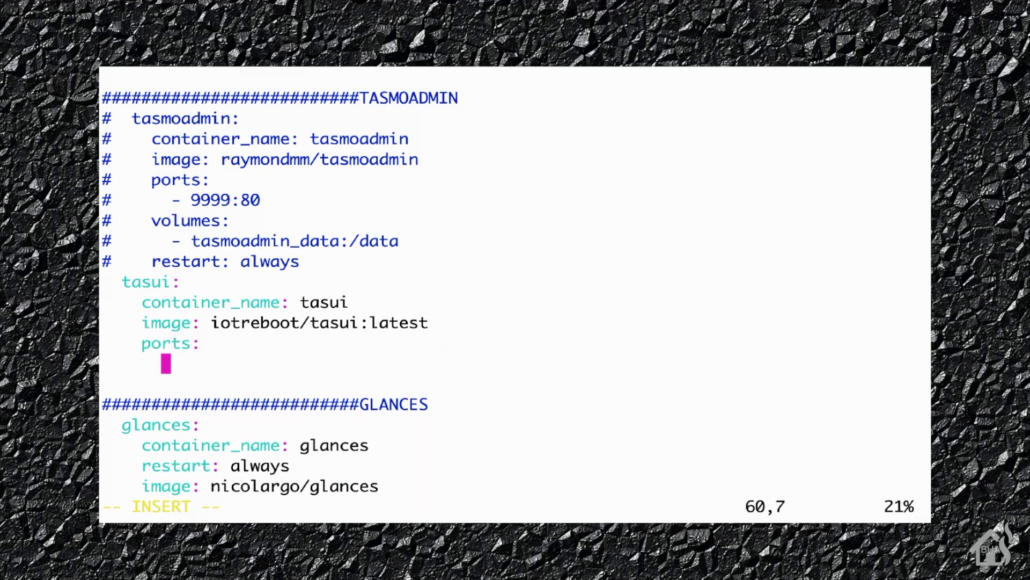
{"action": "type", "text": "- 99"}
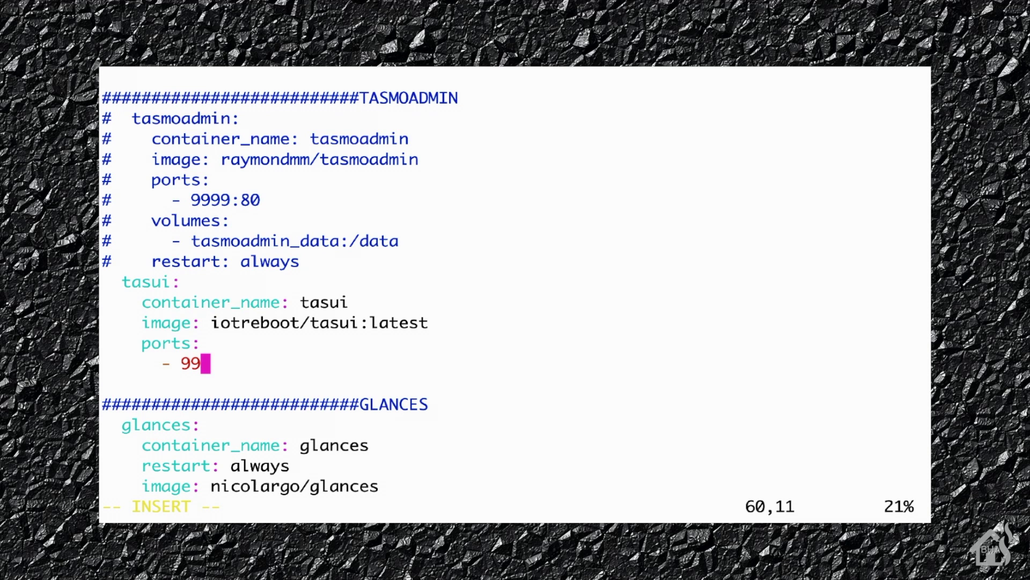
{"action": "type", "text": "99:"}
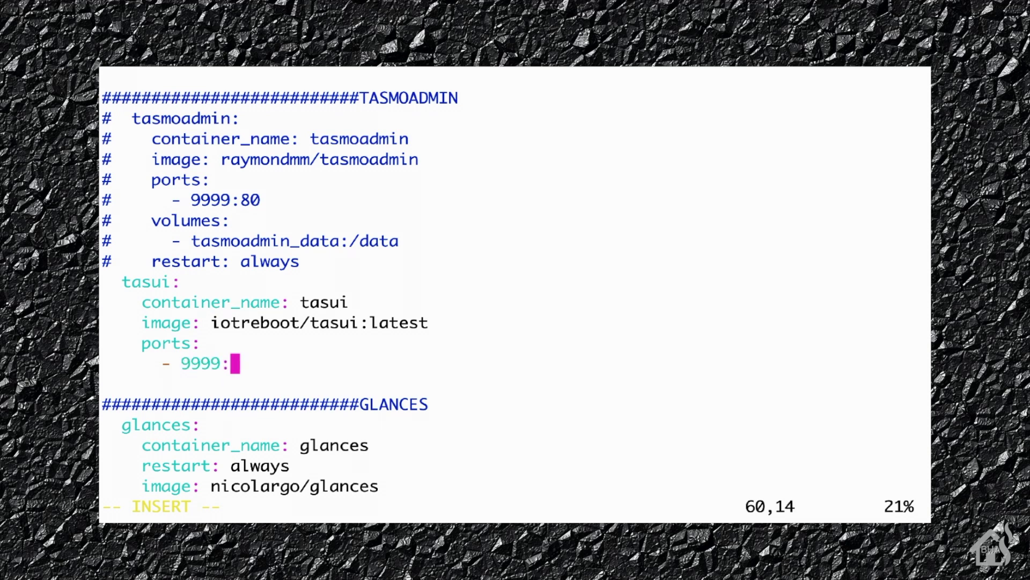
{"action": "type", "text": "80"}
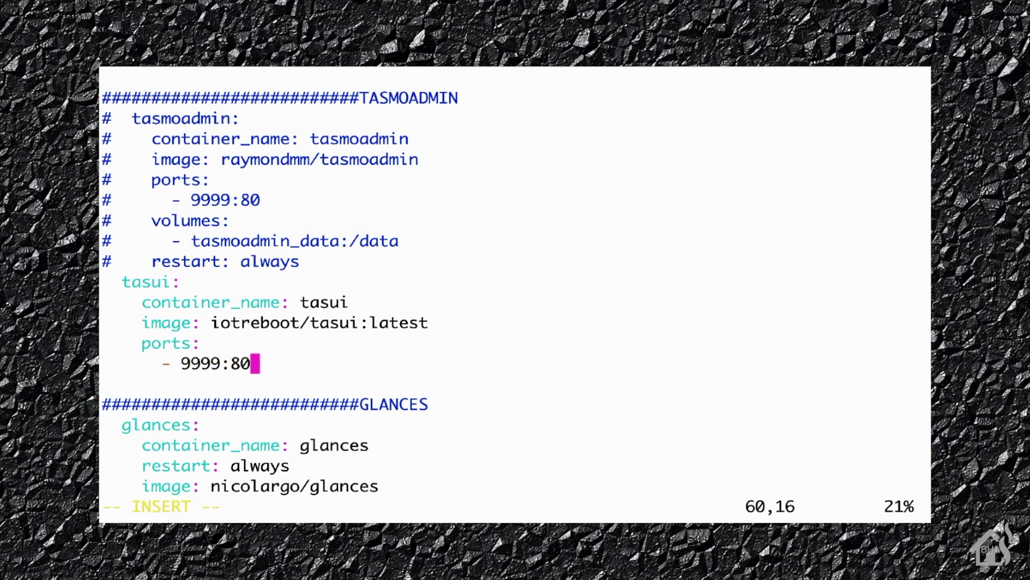
{"action": "key", "text": "Return"}
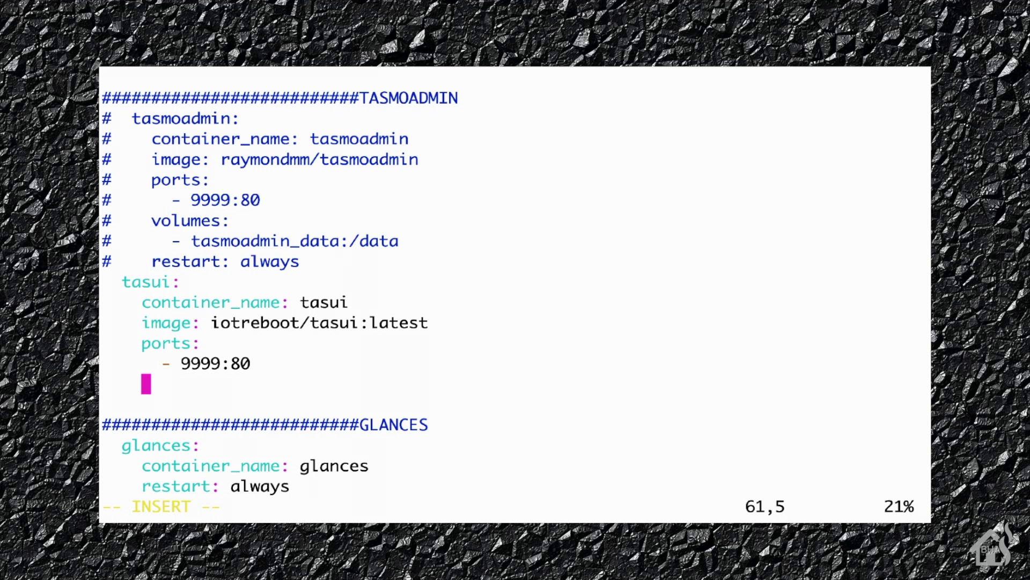
{"action": "type", "text": "restart:"}
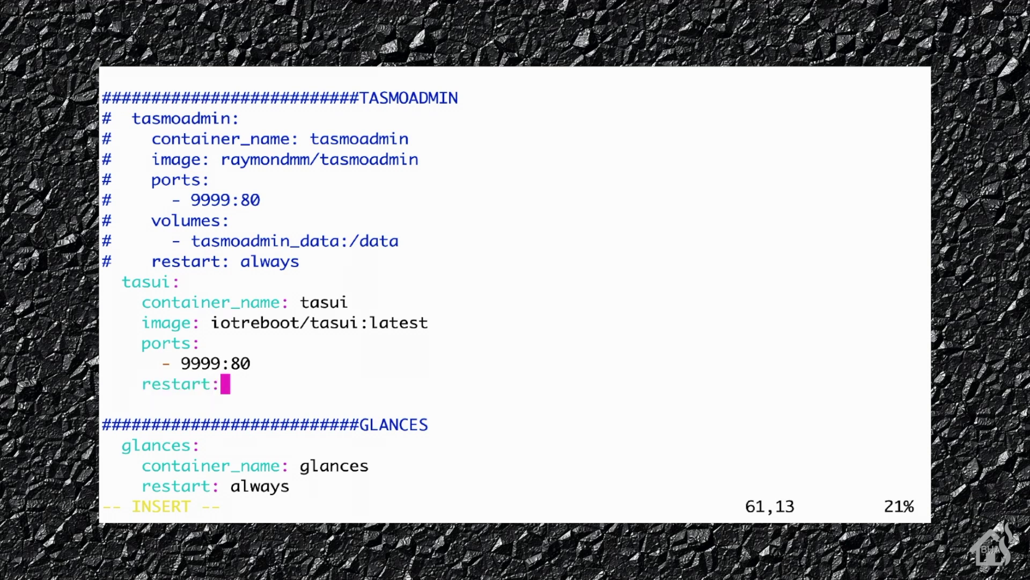
{"action": "scroll", "coordinate": [515, 290], "scroll_direction": "down", "scroll_amount": 2}
{"action": "type", "text": "always"}
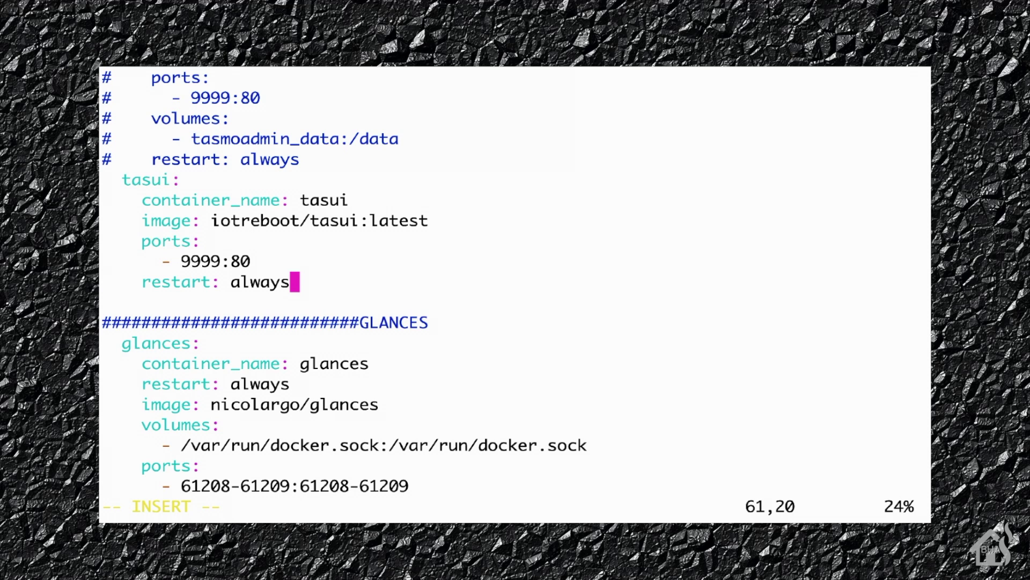
{"action": "key", "text": "Escape"}
- Save the compose file with :wq! and run 'sudo docker-compose up -d' to start the tasui container
{"action": "type", "text": ":wq!"}
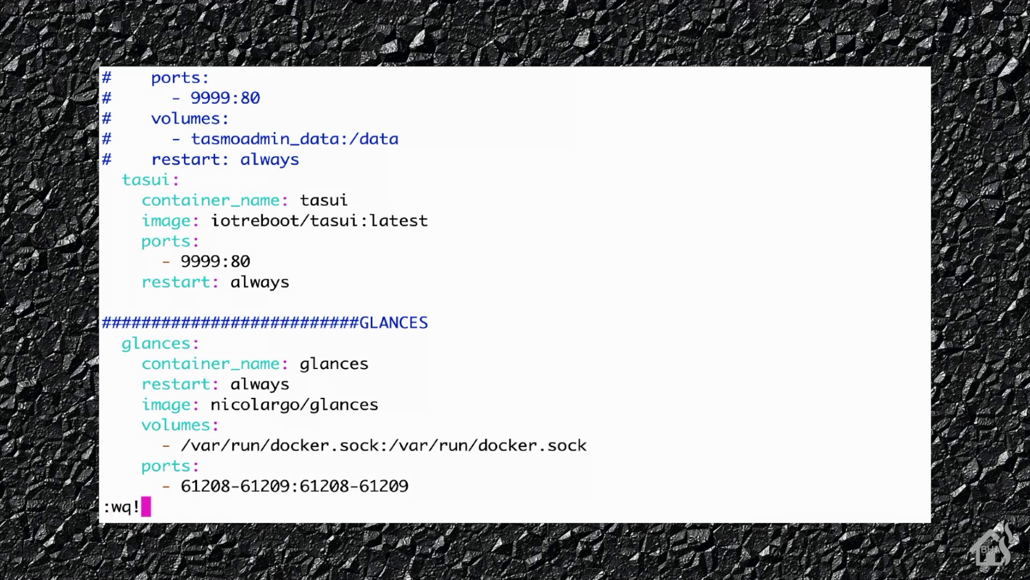
{"action": "key", "text": "Return"}
{"action": "type", "text": "sudoo"}
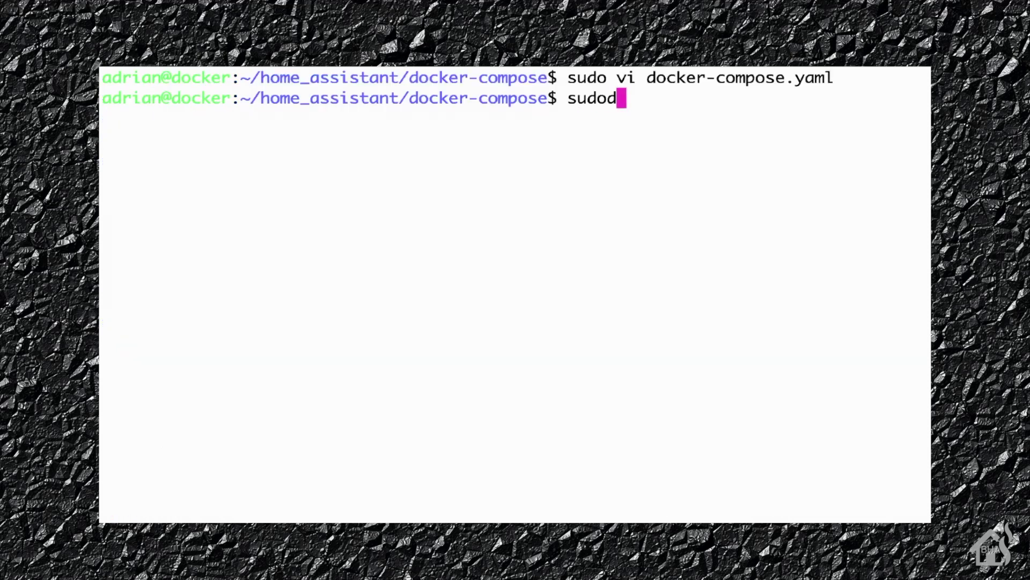
{"action": "key", "text": "BackSpace"}
{"action": "type", "text": "docker"}
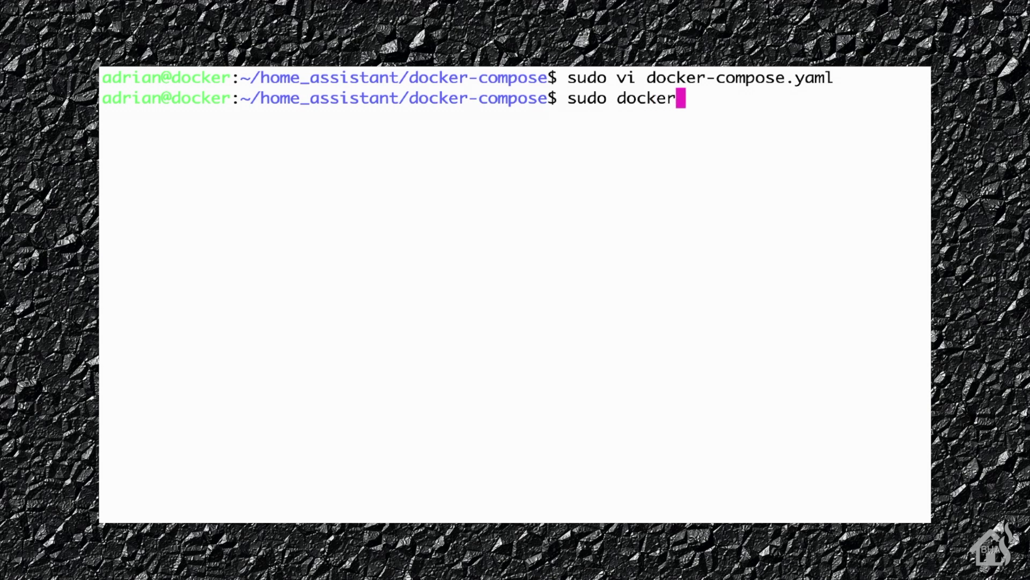
{"action": "type", "text": "-comp"}
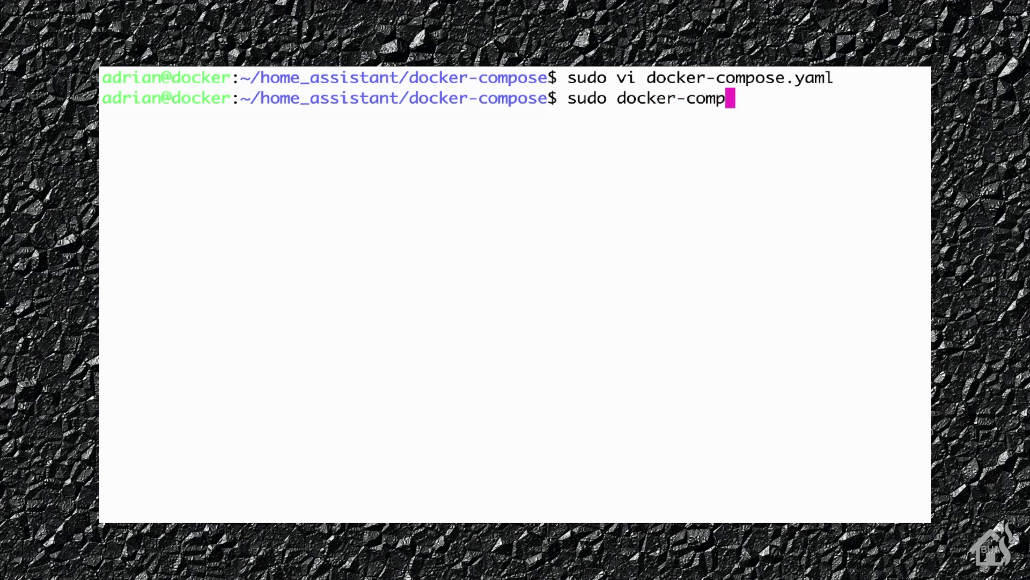
{"action": "type", "text": "ose up -d"}
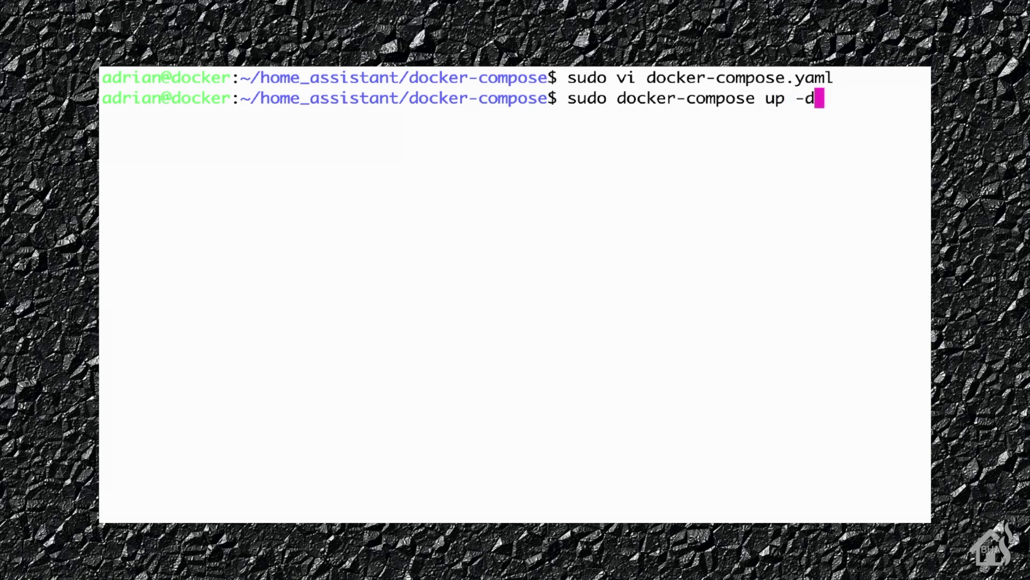
{"action": "key", "text": "Return"}
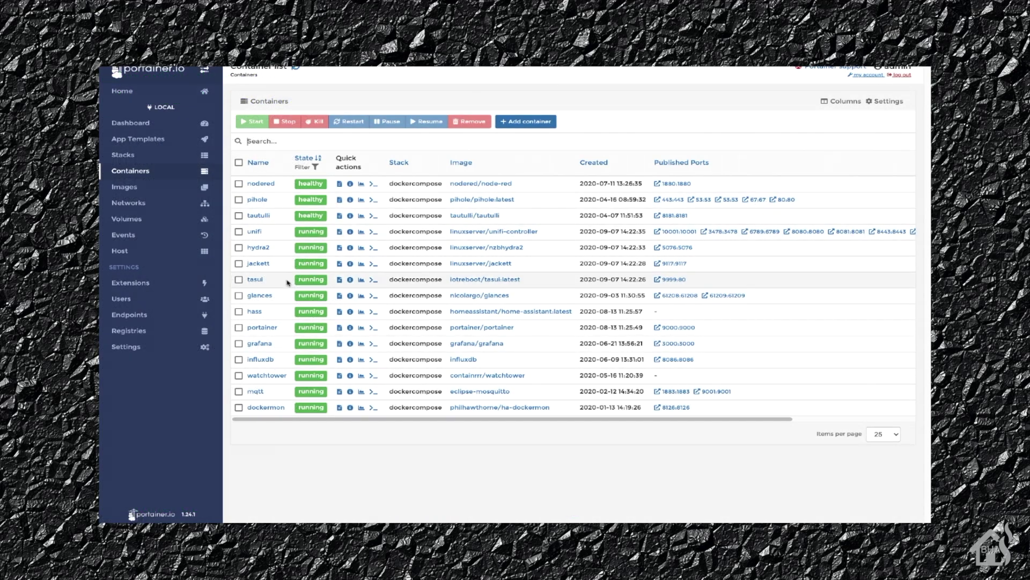
- Review the tasui container's details page in Portainer, then open its Logs
{"action": "left_click", "coordinate": [256, 283]}
{"action": "scroll", "coordinate": [400, 275], "scroll_direction": "down", "scroll_amount": 2}
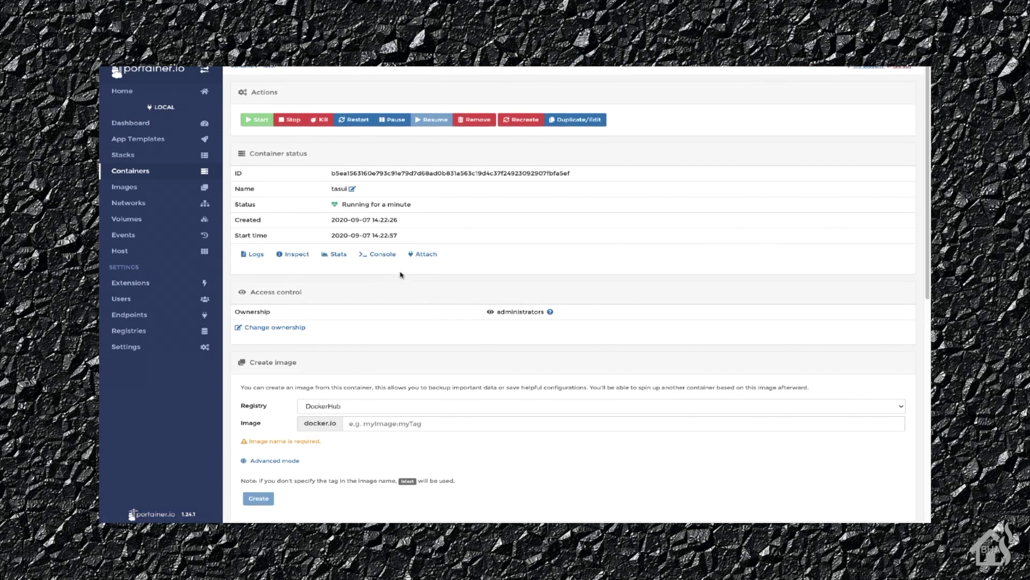
{"action": "scroll", "coordinate": [400, 275], "scroll_direction": "down", "scroll_amount": 5}
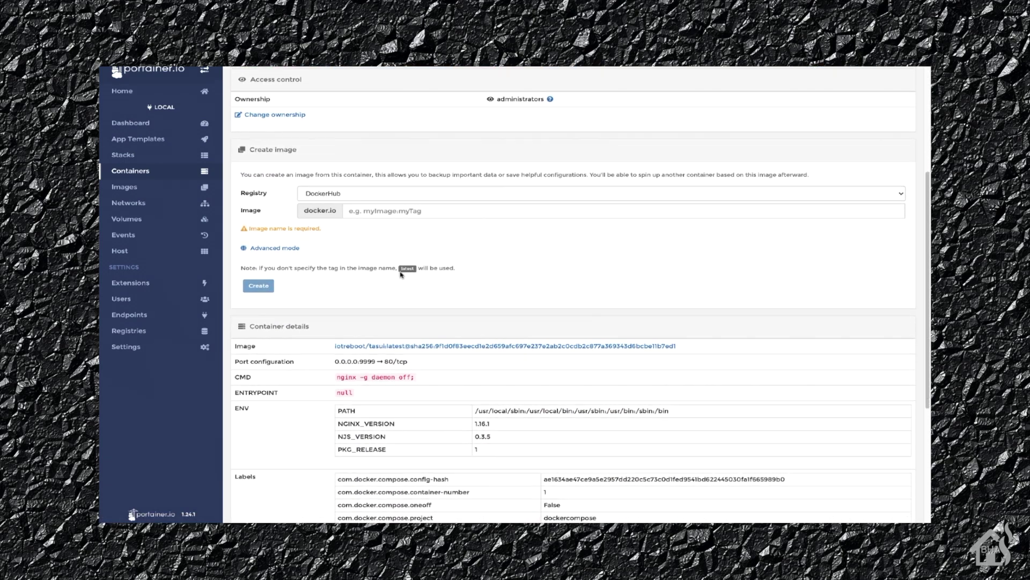
{"action": "scroll", "coordinate": [399, 275], "scroll_direction": "down", "scroll_amount": 3}
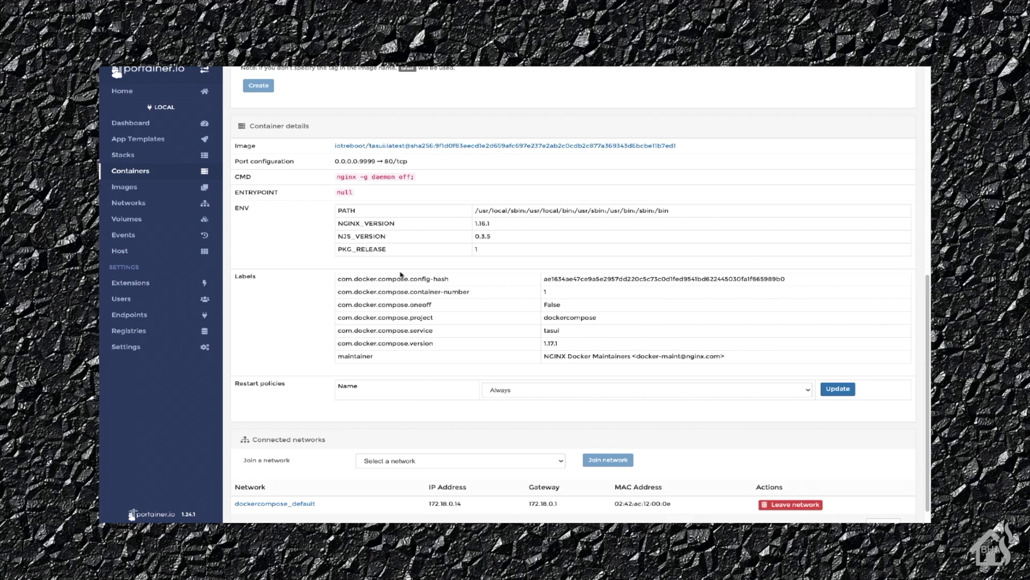
{"action": "scroll", "coordinate": [400, 275], "scroll_direction": "up", "scroll_amount": 5}
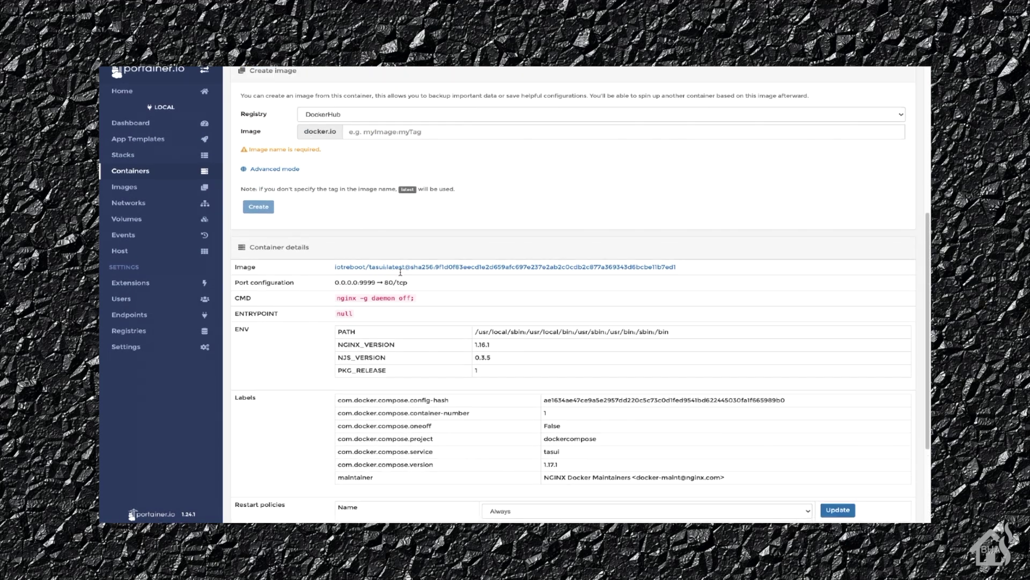
{"action": "scroll", "coordinate": [400, 274], "scroll_direction": "up", "scroll_amount": 3}
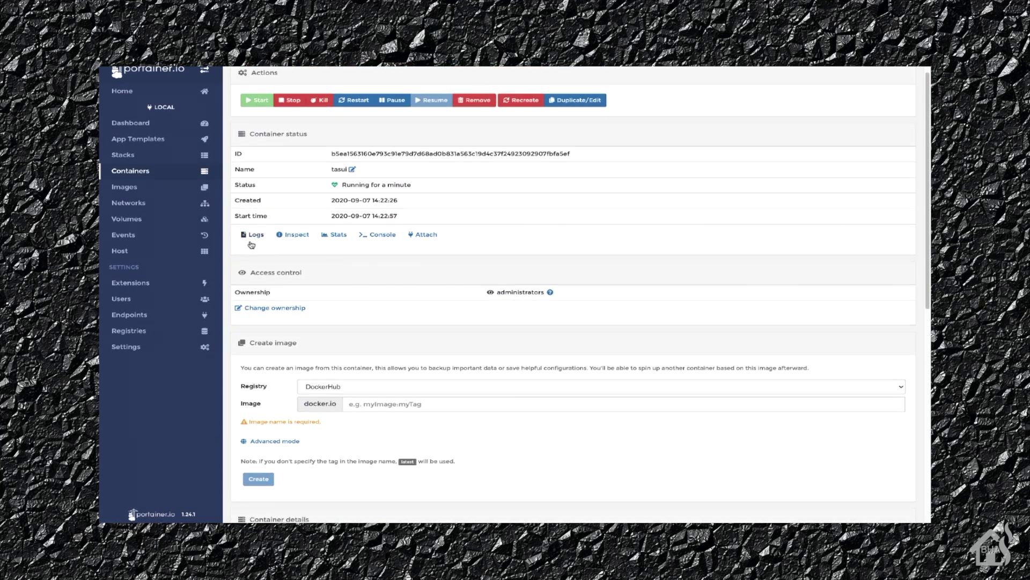
{"action": "left_click", "coordinate": [255, 240]}
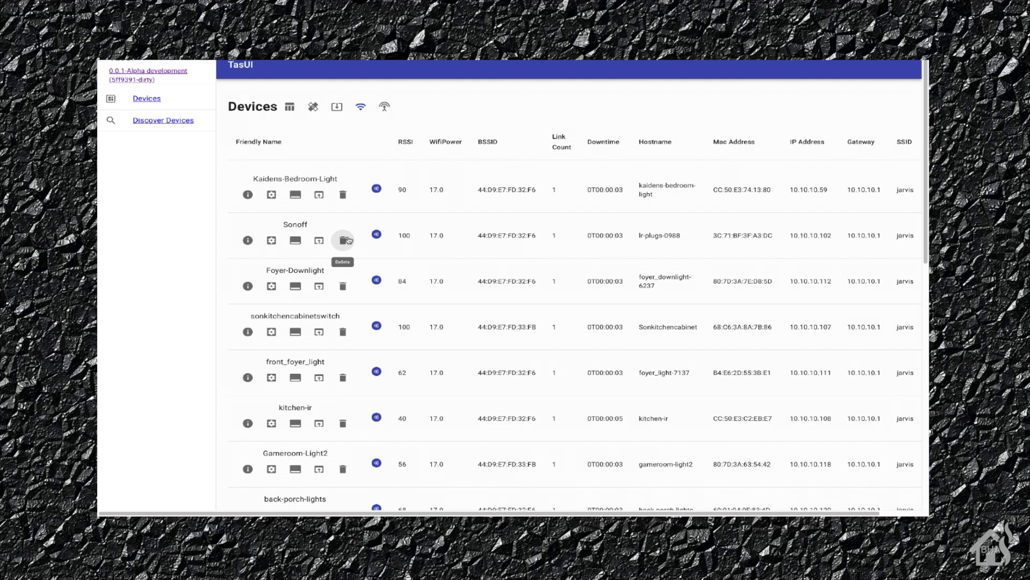
{"action": "scroll", "coordinate": [348, 240], "scroll_direction": "down", "scroll_amount": 2}
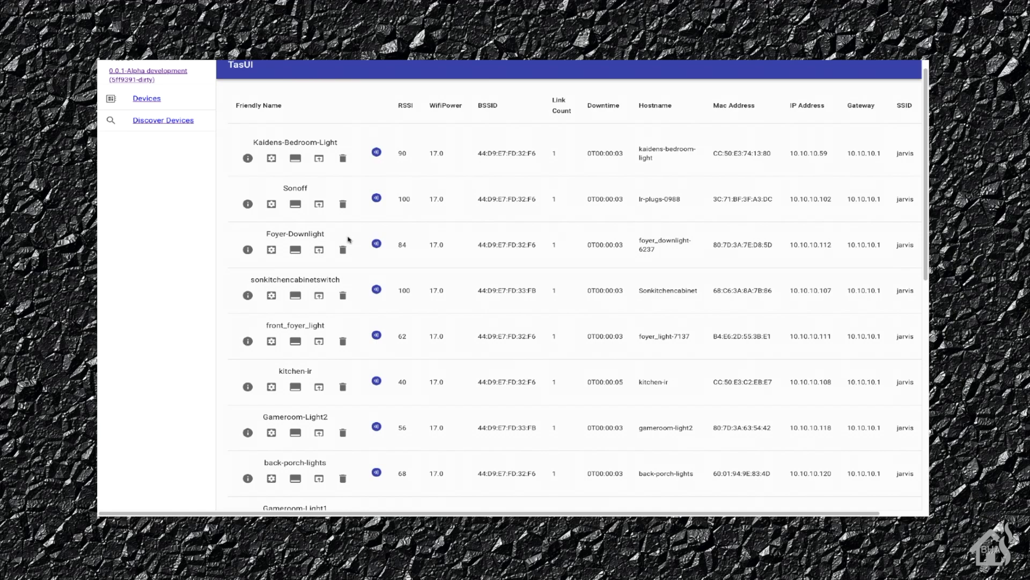
{"action": "scroll", "coordinate": [347, 240], "scroll_direction": "down", "scroll_amount": 8}
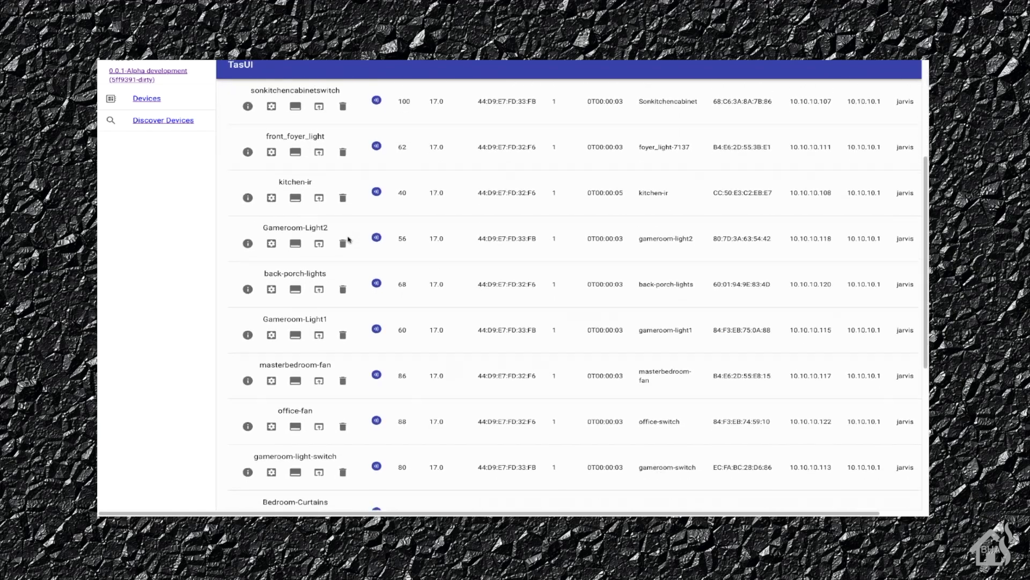
{"action": "scroll", "coordinate": [348, 240], "scroll_direction": "down", "scroll_amount": 8}
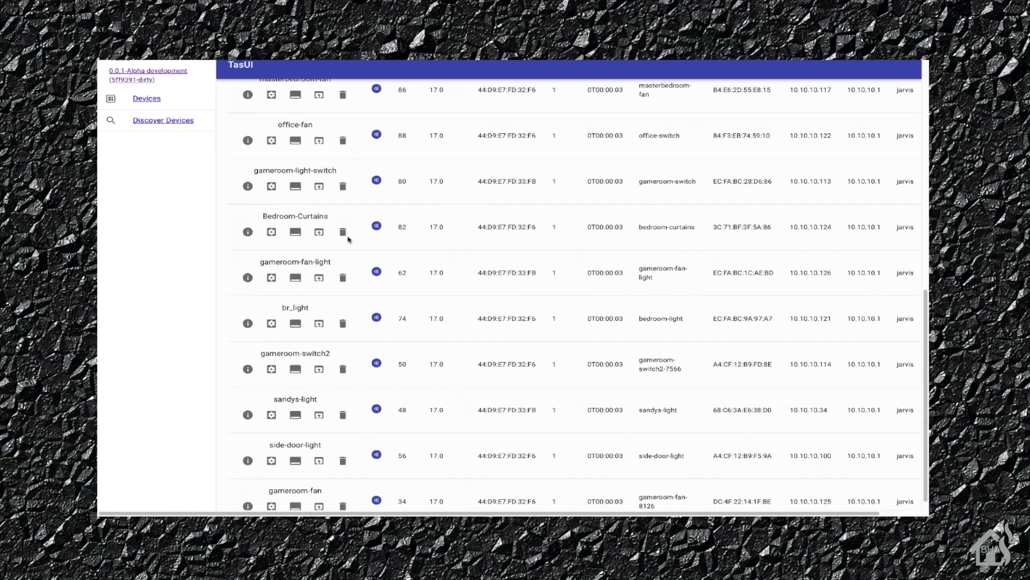
{"action": "scroll", "coordinate": [348, 240], "scroll_direction": "up", "scroll_amount": 8}
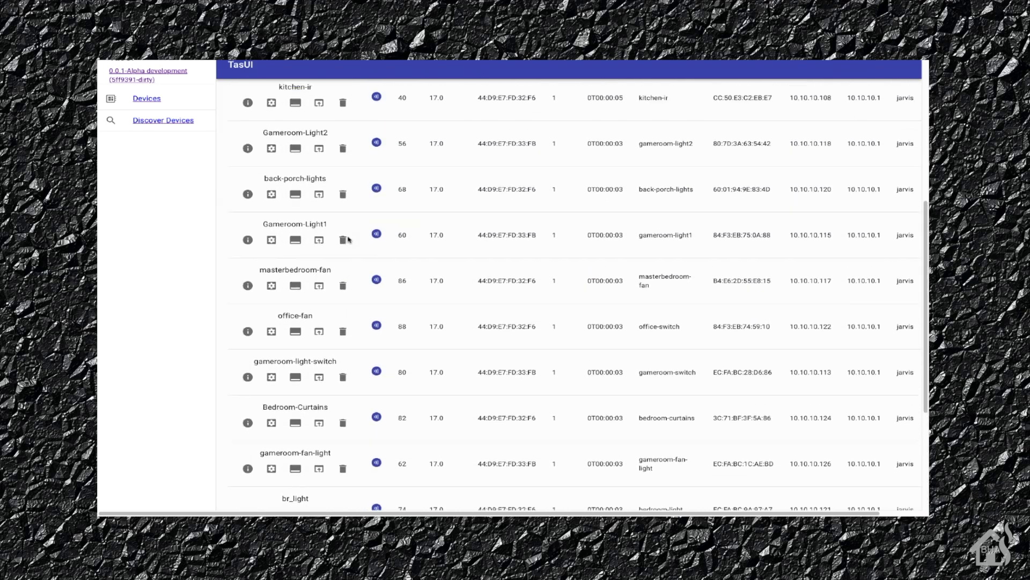
{"action": "scroll", "coordinate": [347, 239], "scroll_direction": "up", "scroll_amount": 7}
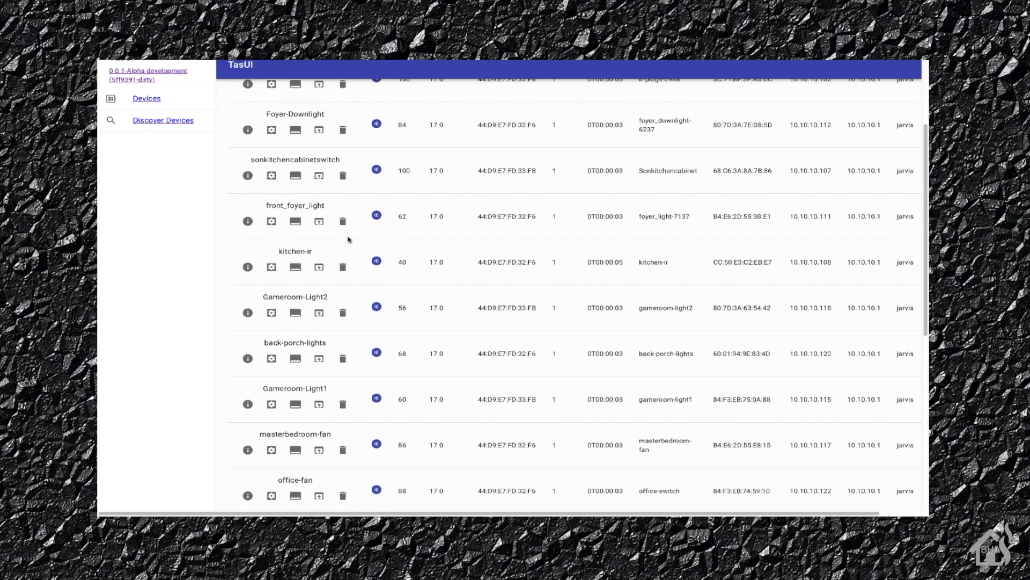
{"action": "scroll", "coordinate": [348, 240], "scroll_direction": "up", "scroll_amount": 3}
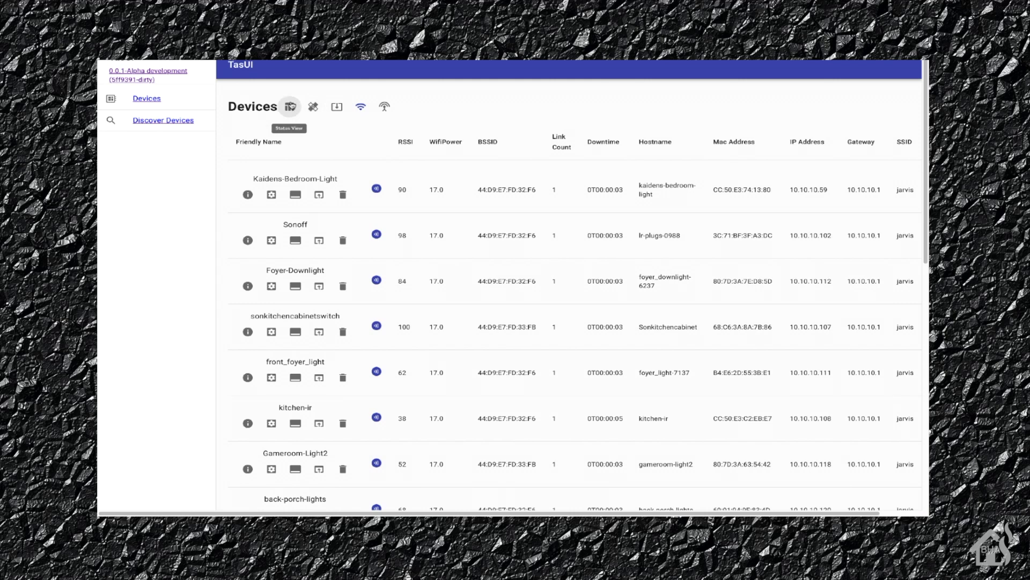
- Switch the Devices table through Status, Health, Firmware and Wifi, ending on Mqtt (host 10.10.10.28, port 1883)
{"action": "left_click", "coordinate": [291, 106]}
{"action": "left_click", "coordinate": [313, 106]}
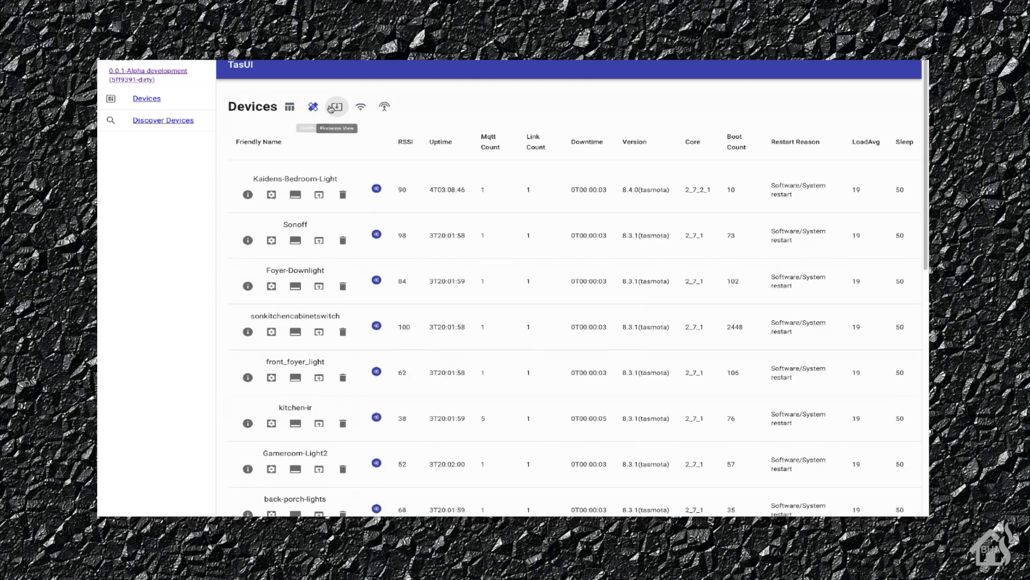
{"action": "left_click", "coordinate": [332, 108]}
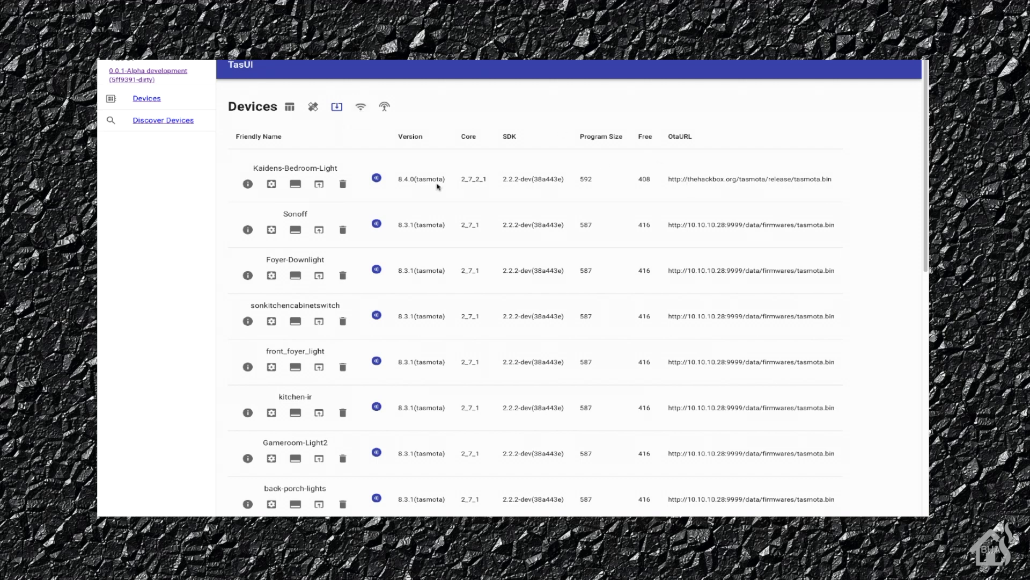
{"action": "left_click", "coordinate": [360, 106]}
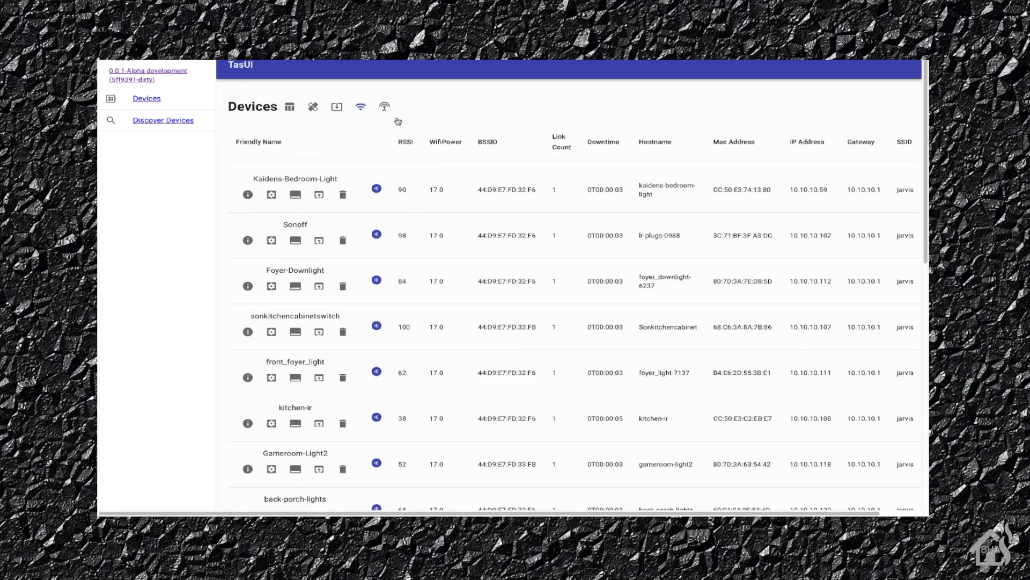
{"action": "left_click", "coordinate": [384, 106]}
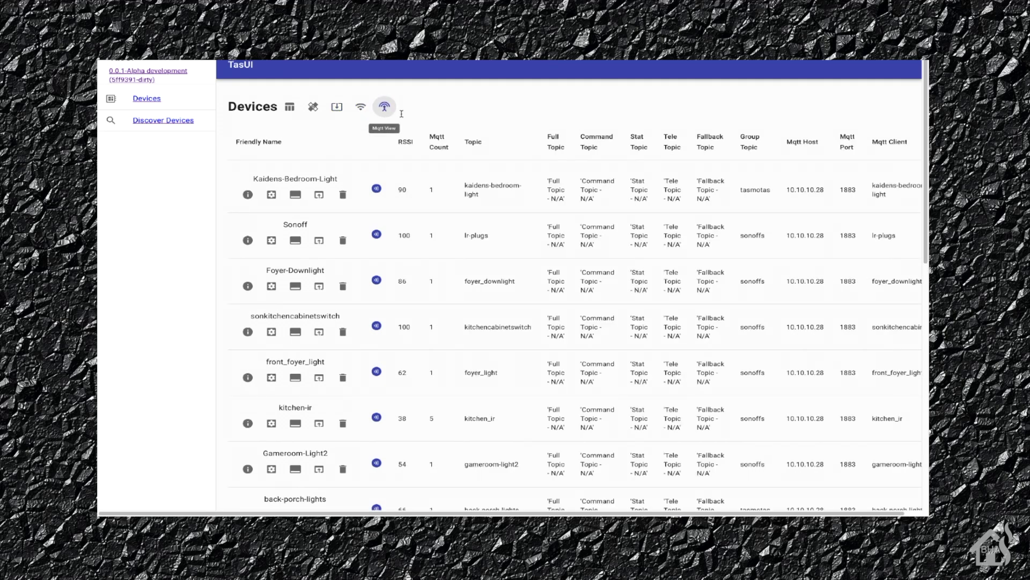
{"action": "scroll", "coordinate": [492, 192], "scroll_direction": "down", "scroll_amount": 1}
{"action": "scroll", "coordinate": [492, 192], "scroll_direction": "right", "scroll_amount": 1}
{"action": "scroll", "coordinate": [492, 192], "scroll_direction": "left", "scroll_amount": 1}
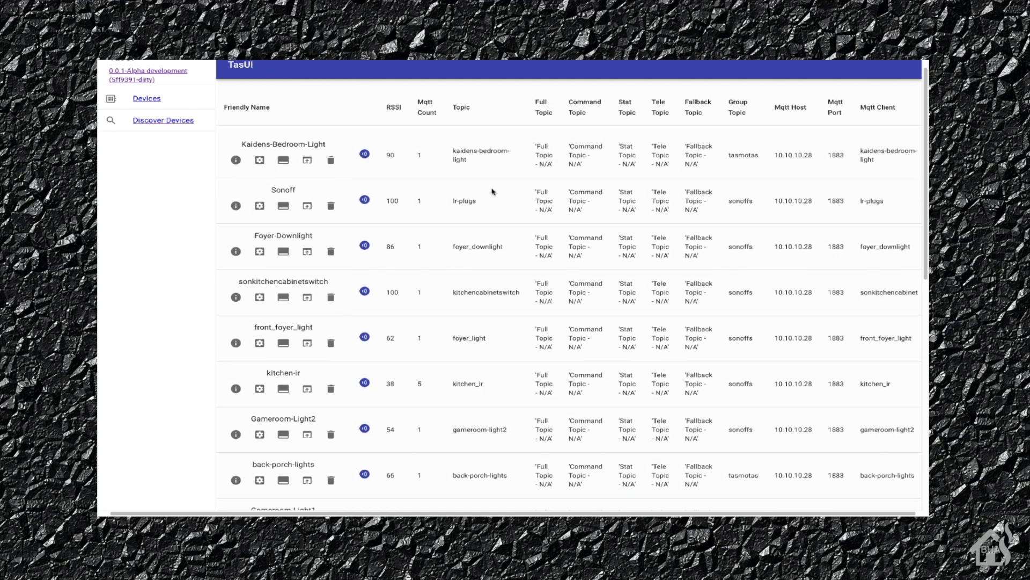
{"action": "scroll", "coordinate": [493, 191], "scroll_direction": "up", "scroll_amount": 1}
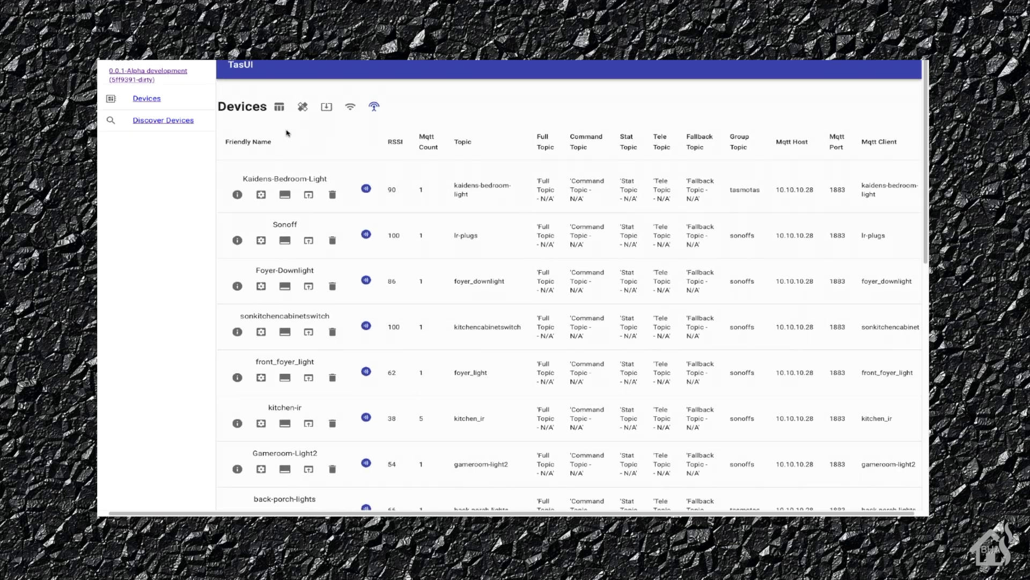